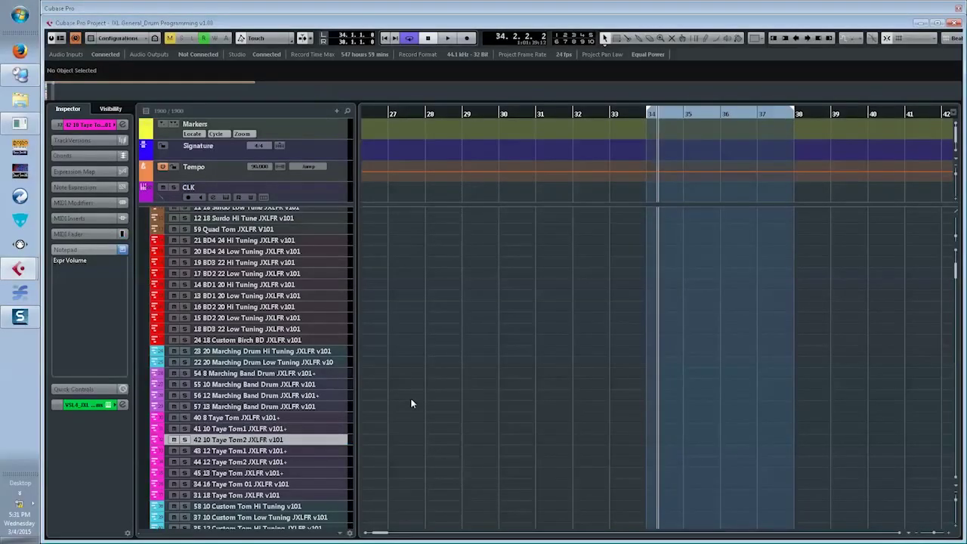
# - Browse the JXL WB FR drum tracks and play the MIDI part on the 10 23 Surdo Hi Tune track
pyautogui.scroll(-6, 410, 403)
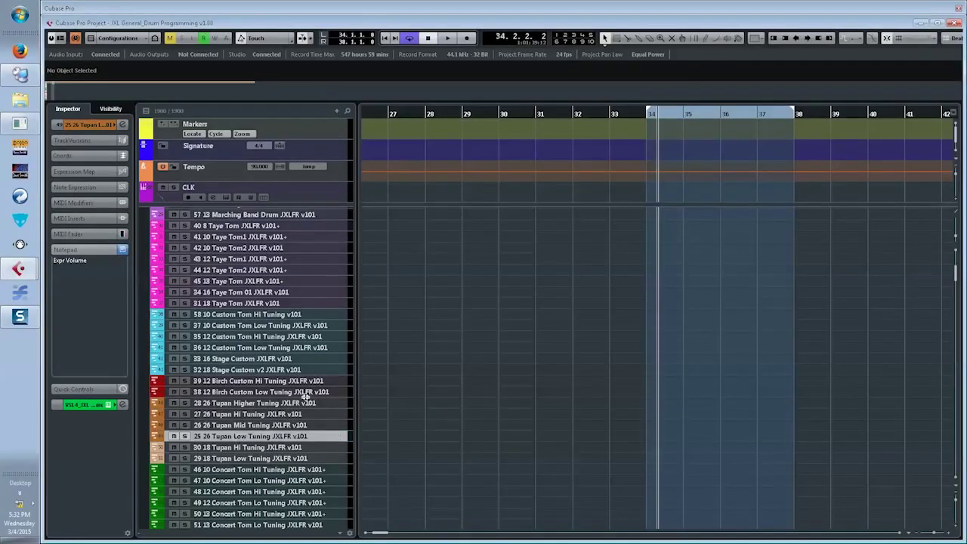
pyautogui.scroll(-3, 306, 396)
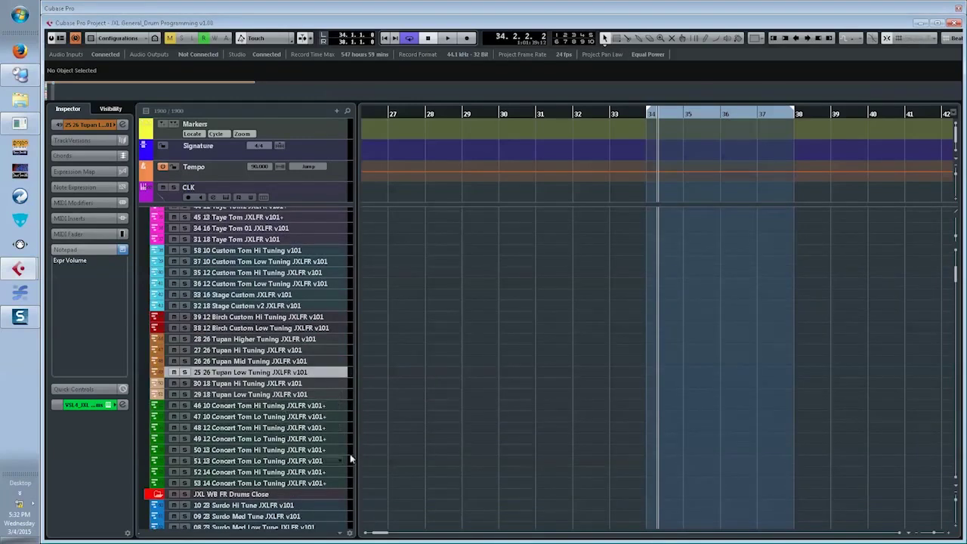
pyautogui.scroll(15, 421, 401)
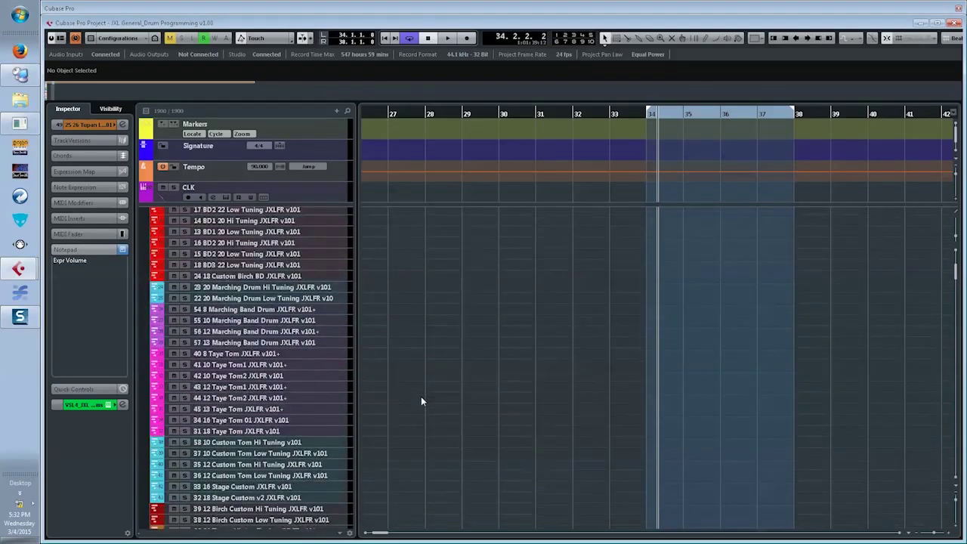
pyautogui.scroll(5, 421, 401)
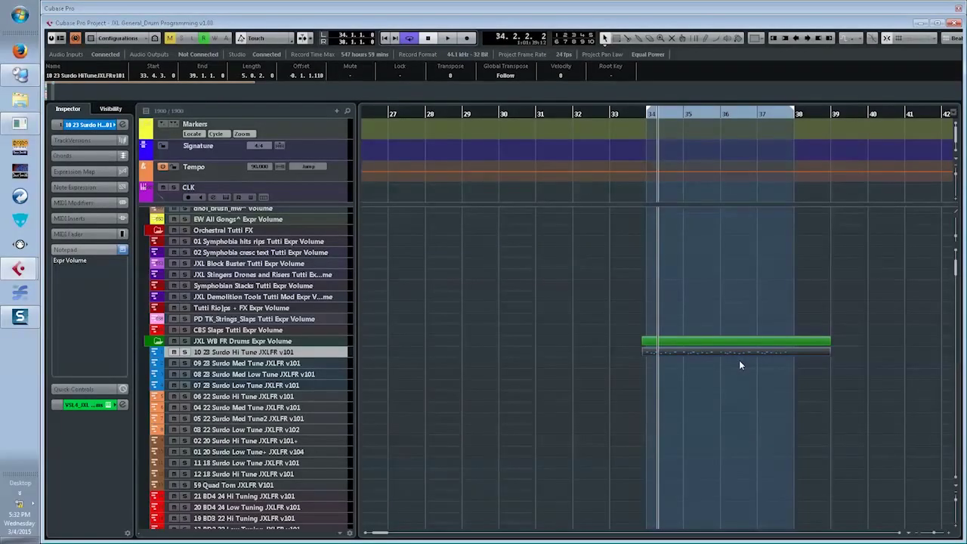
pyautogui.press('space')
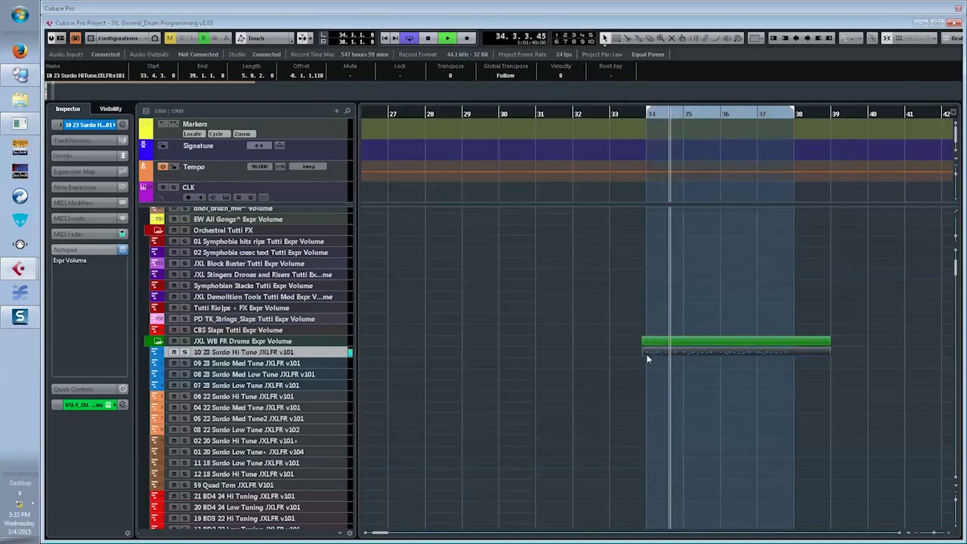
# - Open the 10 23 Surdo Hi Tune part and transpose its bar 34–35 notes down three octaves and up one semitone, starting on C1
pyautogui.doubleClick(763, 356)
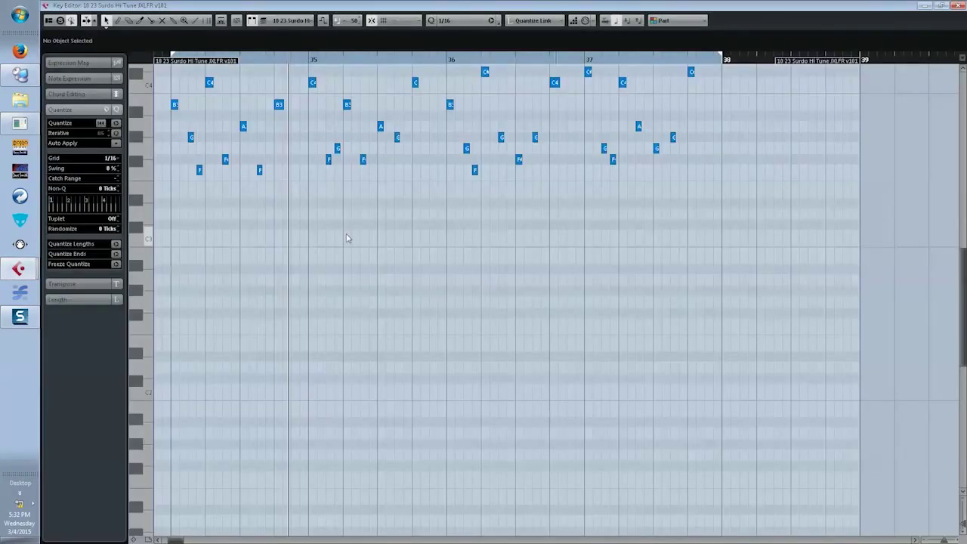
pyautogui.press('g')
pyautogui.scroll(3, 392, 243)
pyautogui.moveTo(392, 130); pyautogui.dragTo(655, 330)
pyautogui.hotkey('shift', 'Down')
pyautogui.hotkey('shift', 'Down')
pyautogui.hotkey('shift', 'Down')
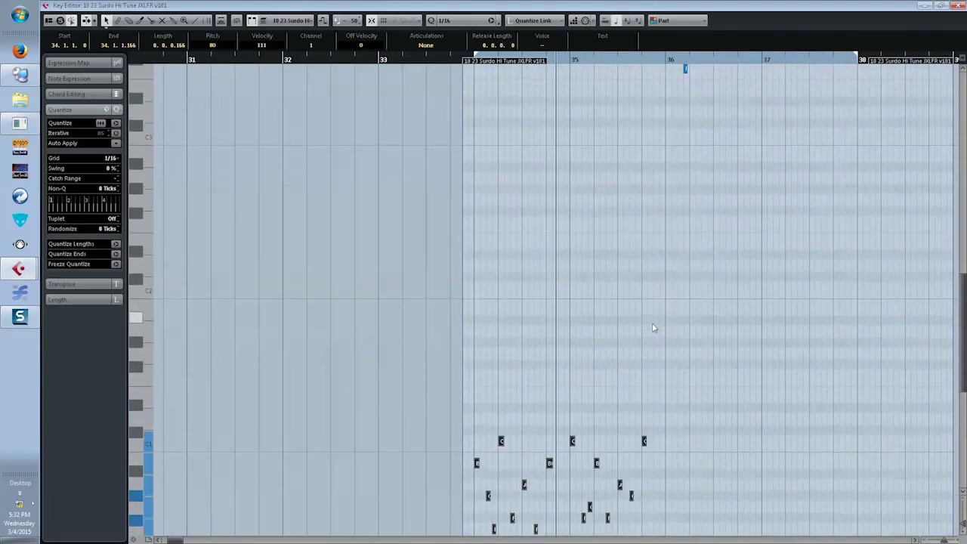
pyautogui.press('Up')
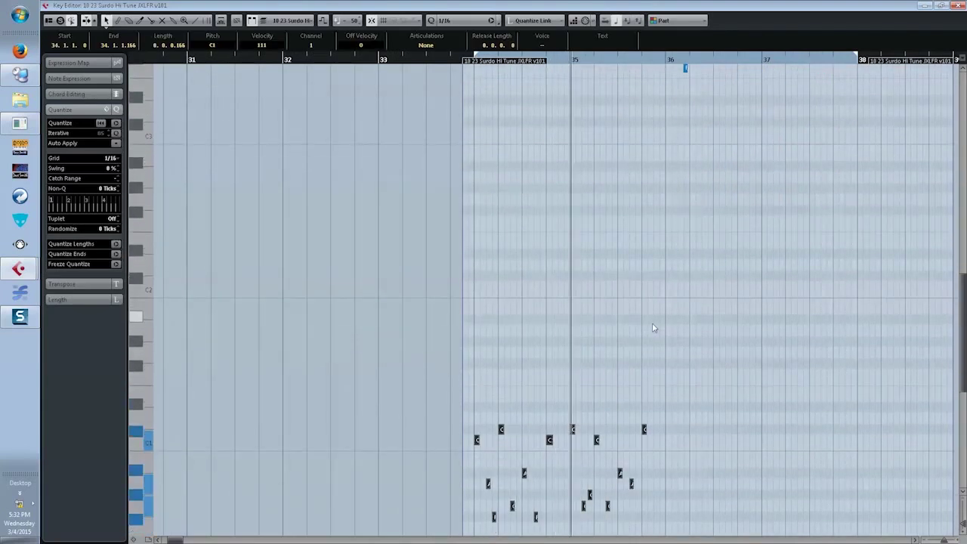
# - Transpose the notes in bars 36–37 up so the first one is D5, audition the highest note and close the Key Editor
pyautogui.scroll(6, 689, 276)
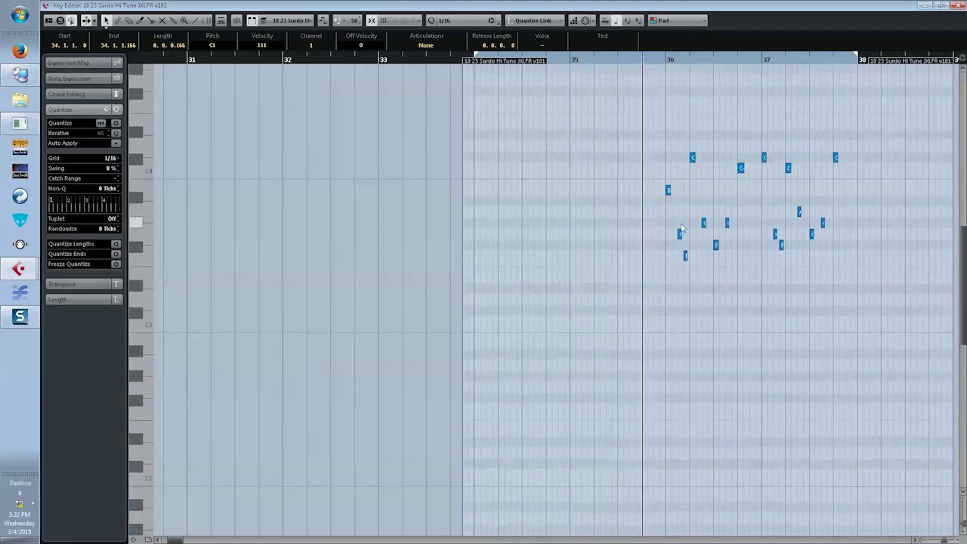
pyautogui.moveTo(633, 121); pyautogui.dragTo(869, 324)
pyautogui.press('Up')
pyautogui.press('Up')
pyautogui.press('Up')
pyautogui.press('Up')
pyautogui.press('Up')
pyautogui.press('Up')
pyautogui.press('Up')
pyautogui.press('Up')
pyautogui.press('Up')
pyautogui.press('Up')
pyautogui.press('Up')
pyautogui.press('Up')
pyautogui.press('Up')
pyautogui.press('Up')
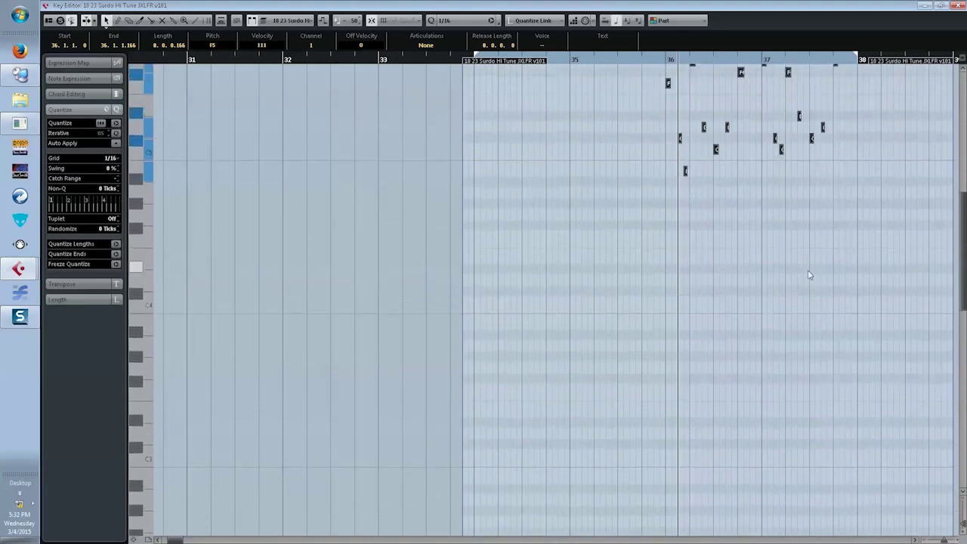
pyautogui.click(808, 270)
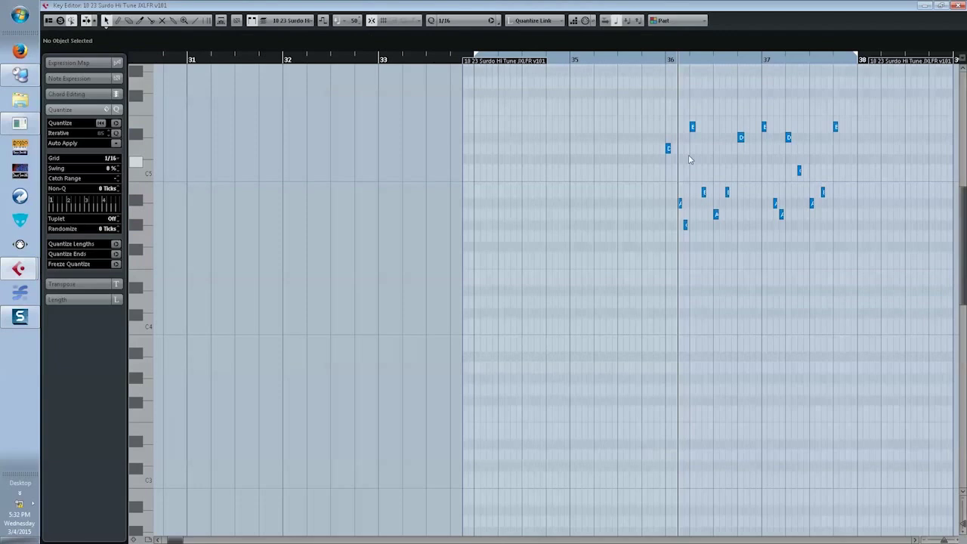
pyautogui.click(693, 127)
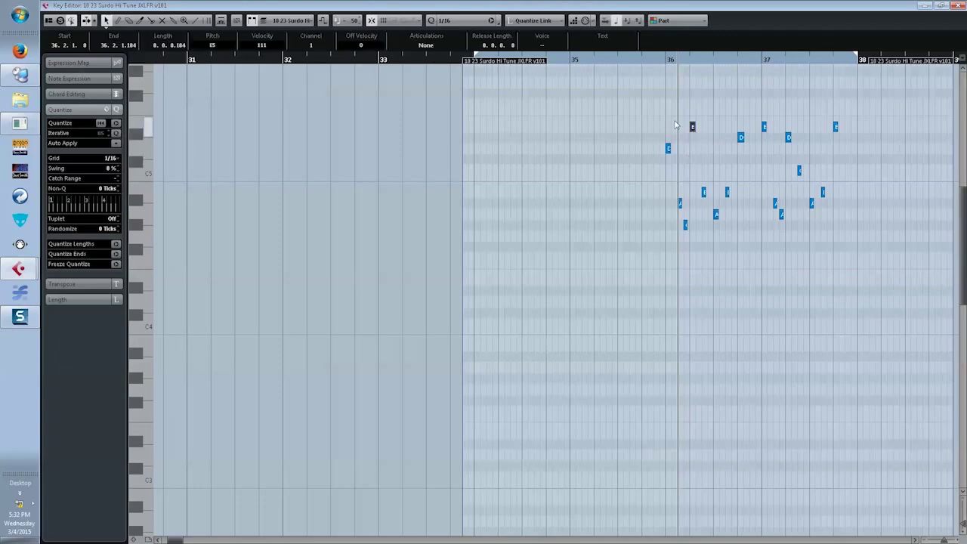
pyautogui.click(674, 121)
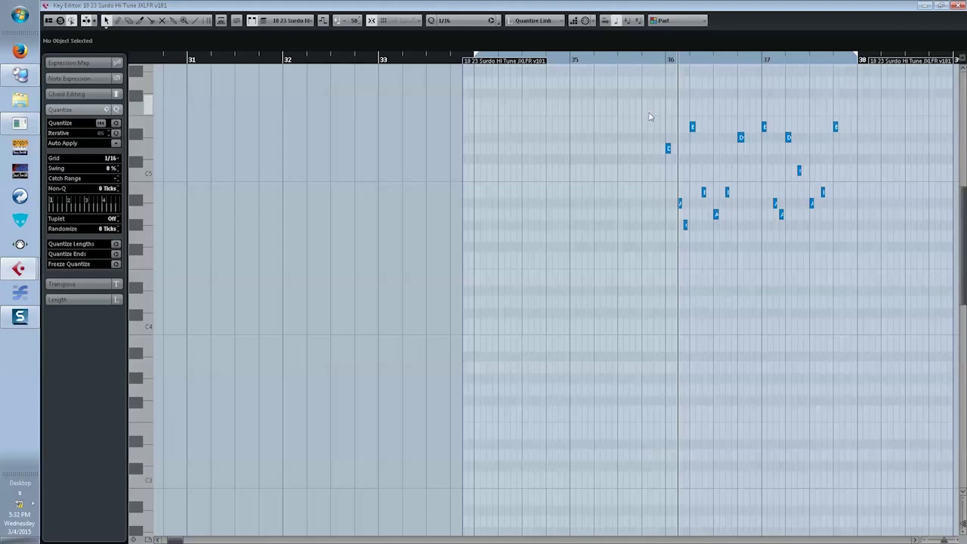
pyautogui.press('Return')
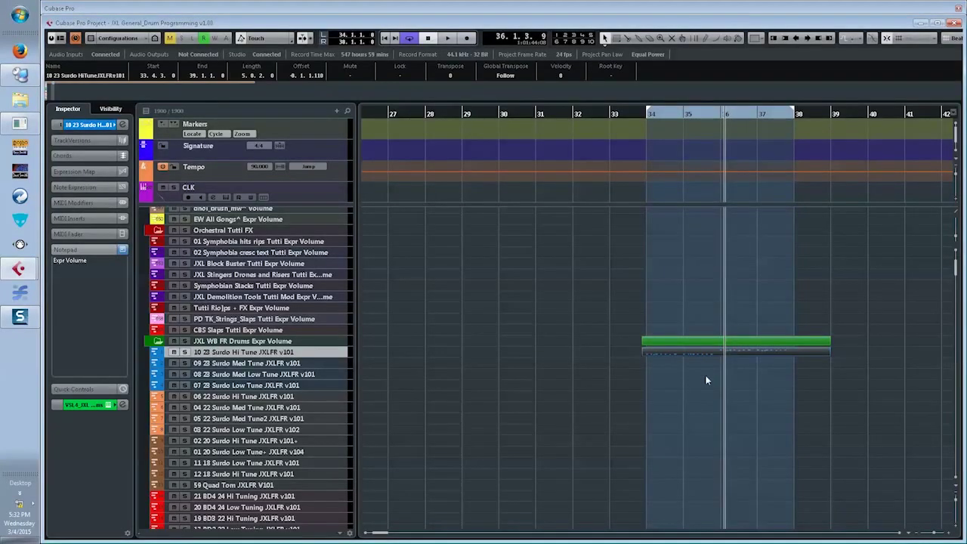
# - Paste the surdo part at its original position on the 09 23 Surdo Med Tune track and open it in the Key Editor
pyautogui.click(271, 366)
pyautogui.hotkey('alt', 'v')
pyautogui.moveTo(626, 363); pyautogui.dragTo(673, 370)
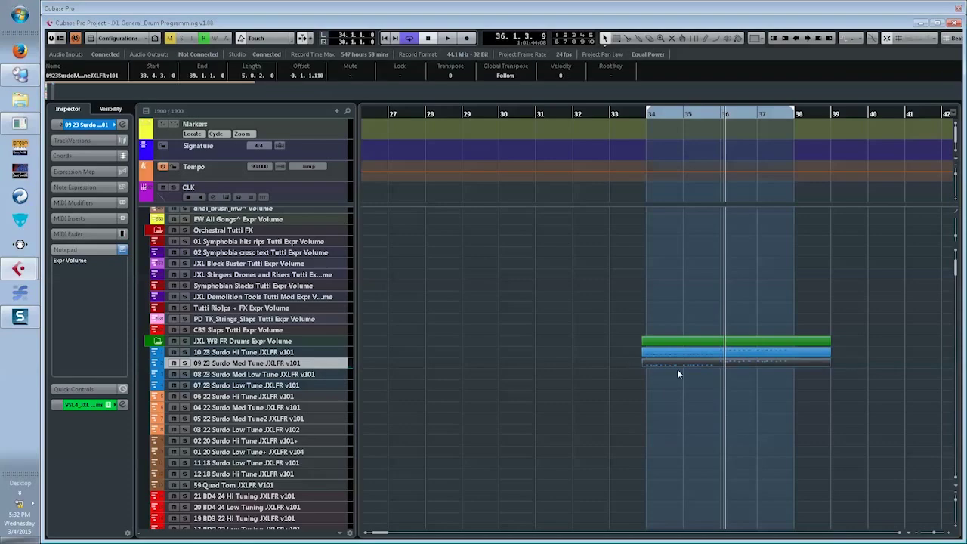
pyautogui.doubleClick(667, 366)
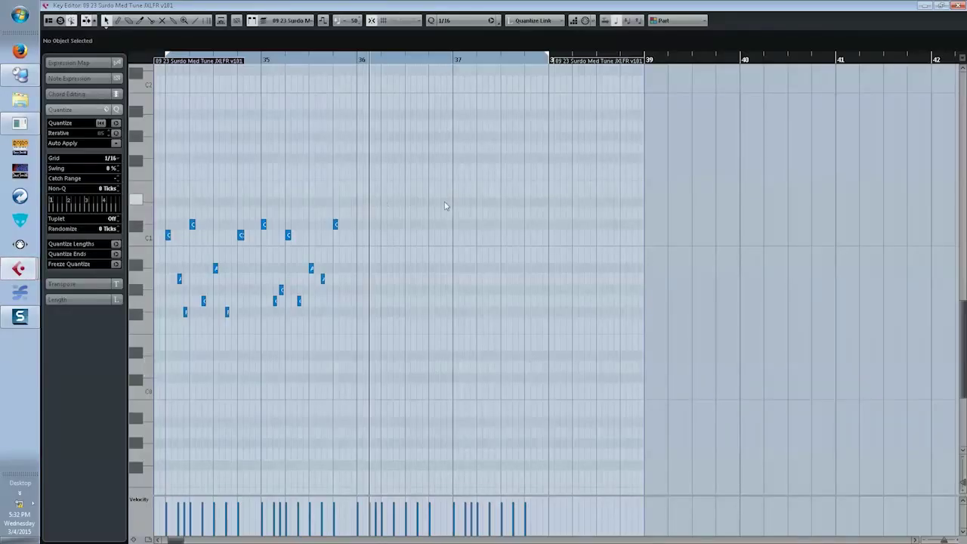
# - Transpose the Surdo Med Tune notes in bars 36–37 down 14 semitones and close the Key Editor
pyautogui.scroll(10, 449, 205)
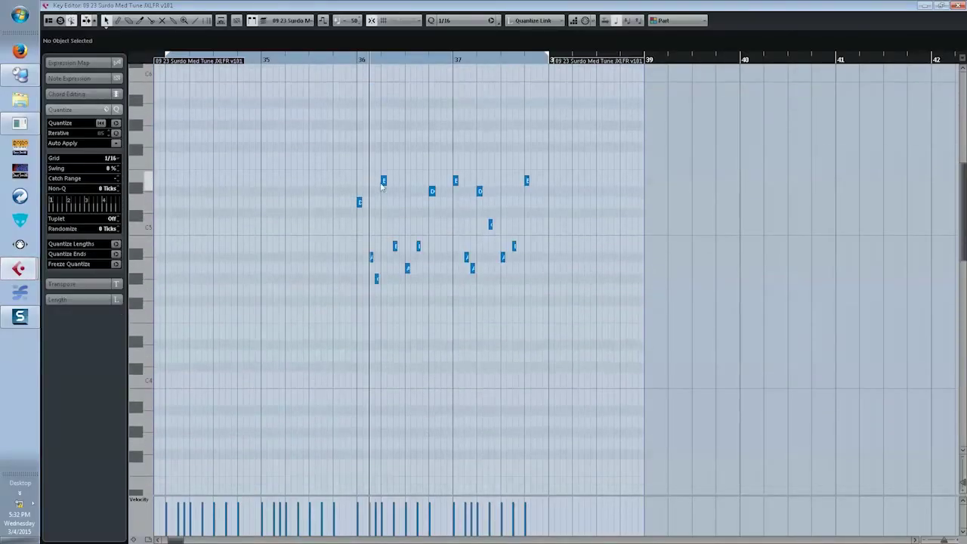
pyautogui.click(384, 182)
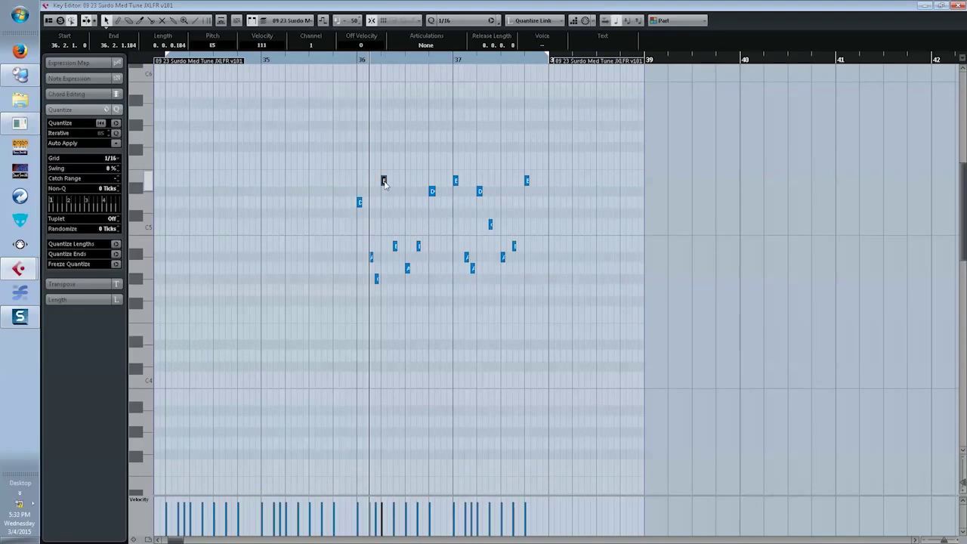
pyautogui.moveTo(296, 144); pyautogui.dragTo(647, 344)
pyautogui.press('Down')
pyautogui.press('Down')
pyautogui.press('Down')
pyautogui.press('Down')
pyautogui.press('Down')
pyautogui.press('Down')
pyautogui.press('Down')
pyautogui.press('Down')
pyautogui.press('Down')
pyautogui.press('Down')
pyautogui.press('Down')
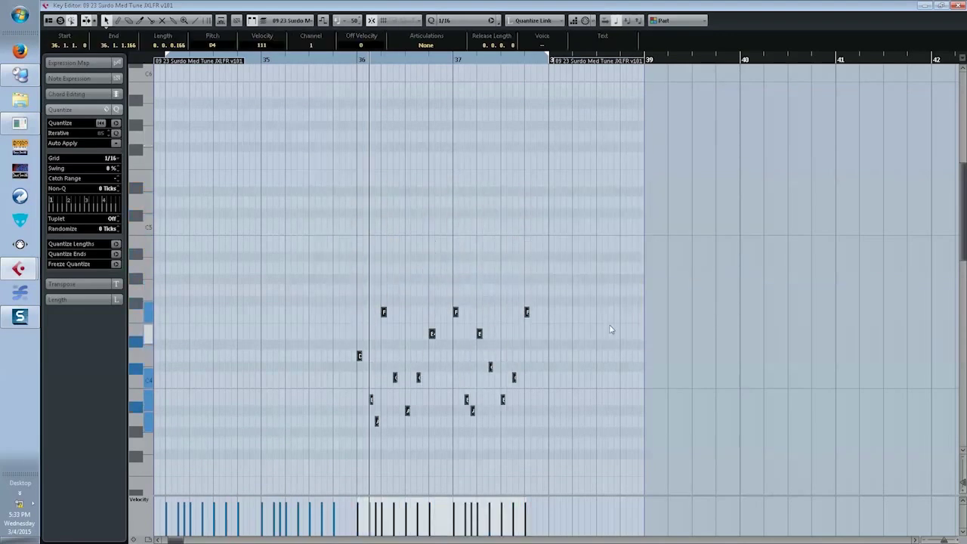
pyautogui.press('Down')
pyautogui.press('Down')
pyautogui.press('Down')
pyautogui.click(476, 307)
pyautogui.click(384, 356)
pyautogui.press('Escape')
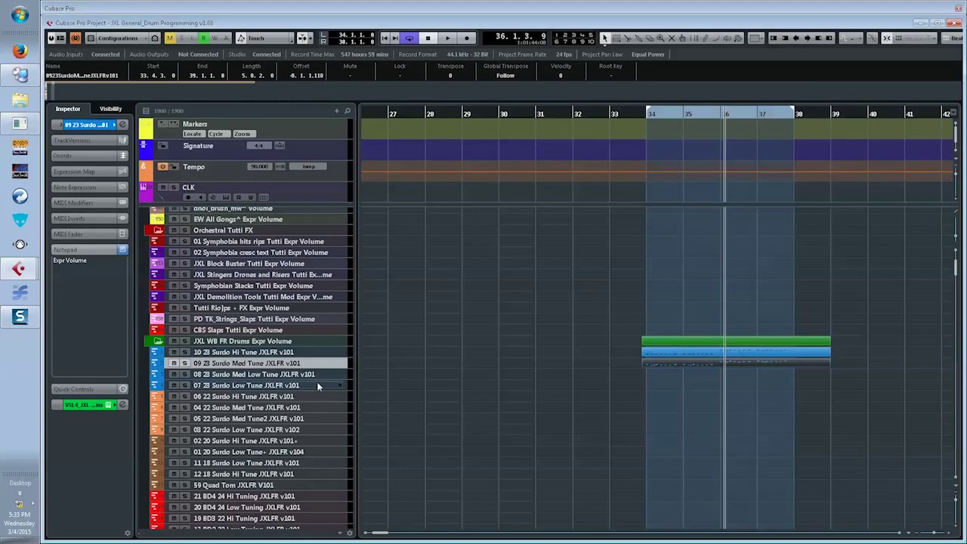
# - Paste the part at its original position on the 08 23 Surdo Med Low Tune track and open it in the Key Editor
pyautogui.click(287, 376)
pyautogui.hotkey('alt', 'v')
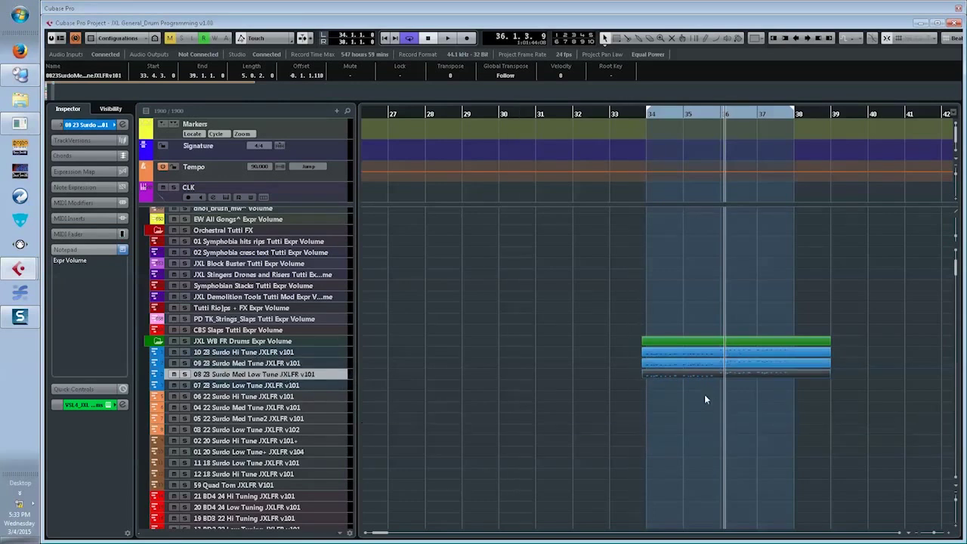
pyautogui.press('Return')
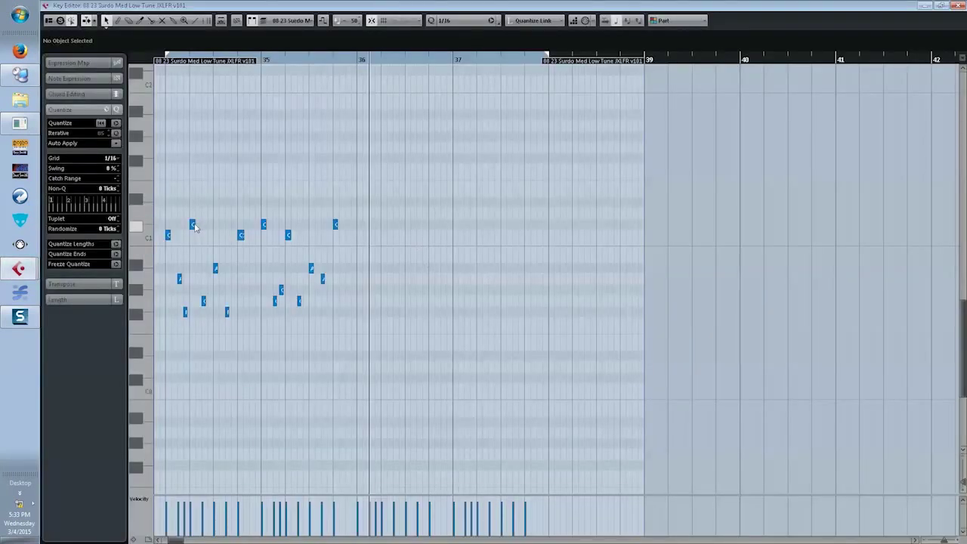
# - Transpose the Surdo Med Low Tune notes in bars 36–37 down seven semitones and close the Key Editor
pyautogui.scroll(10, 479, 212)
pyautogui.click(383, 183)
pyautogui.moveTo(296, 136); pyautogui.dragTo(619, 367)
pyautogui.press('Down')
pyautogui.press('Down')
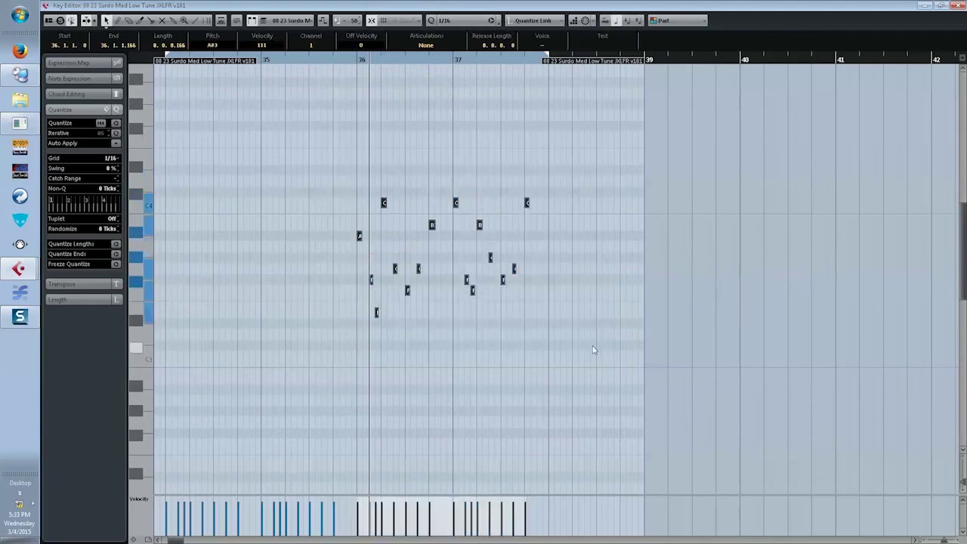
pyautogui.press('Down')
pyautogui.press('Down')
pyautogui.press('Down')
pyautogui.press('Down')
pyautogui.press('Down')
pyautogui.press('Escape')
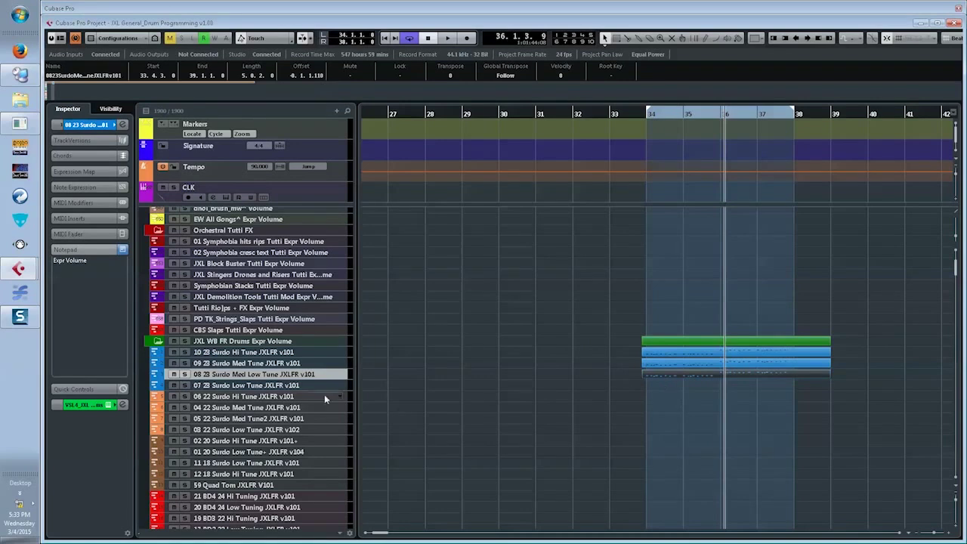
# - Paste the part at its original position on the 07 23 Surdo Low Tune track and open it in the Key Editor
pyautogui.click(266, 387)
pyautogui.hotkey('alt', 'v')
pyautogui.press('Return')
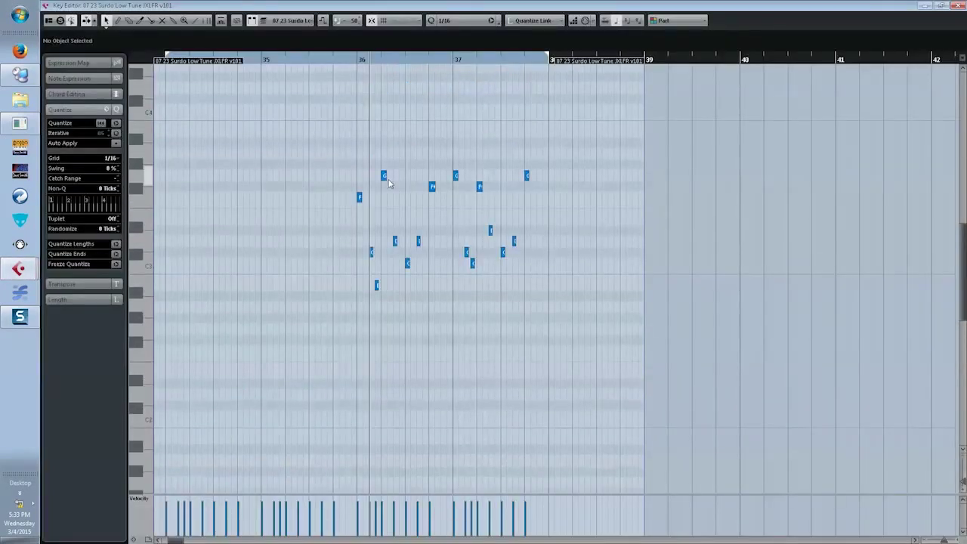
# - Transpose the Surdo Low Tune notes in bars 36–37 down six semitones
pyautogui.click(384, 176)
pyautogui.moveTo(291, 119); pyautogui.dragTo(605, 335)
pyautogui.press('Down')
pyautogui.press('Down')
pyautogui.press('Down')
pyautogui.press('Down')
pyautogui.press('Down')
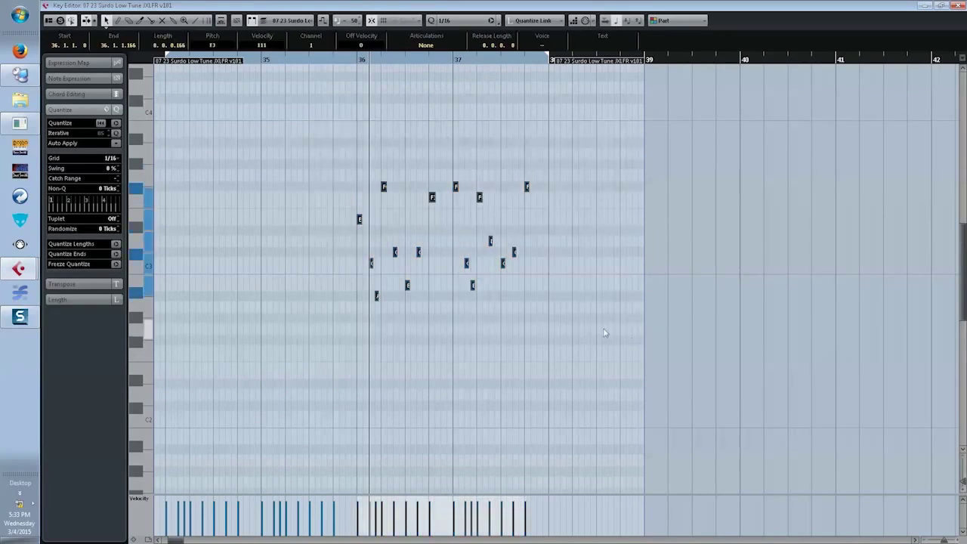
pyautogui.press('Down')
pyautogui.press('Down')
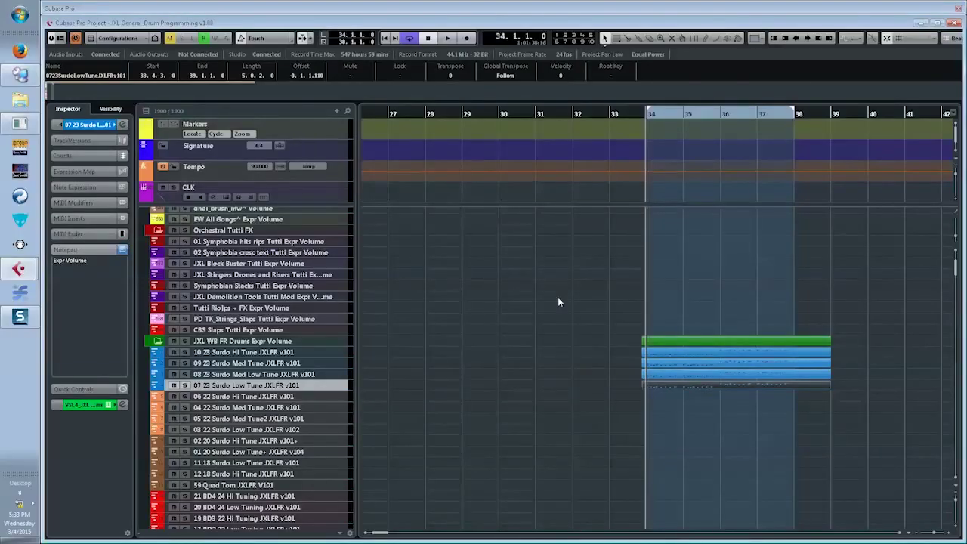
# - Play back the layered surdo parts, and open all four together in the Key Editor
pyautogui.press('space')
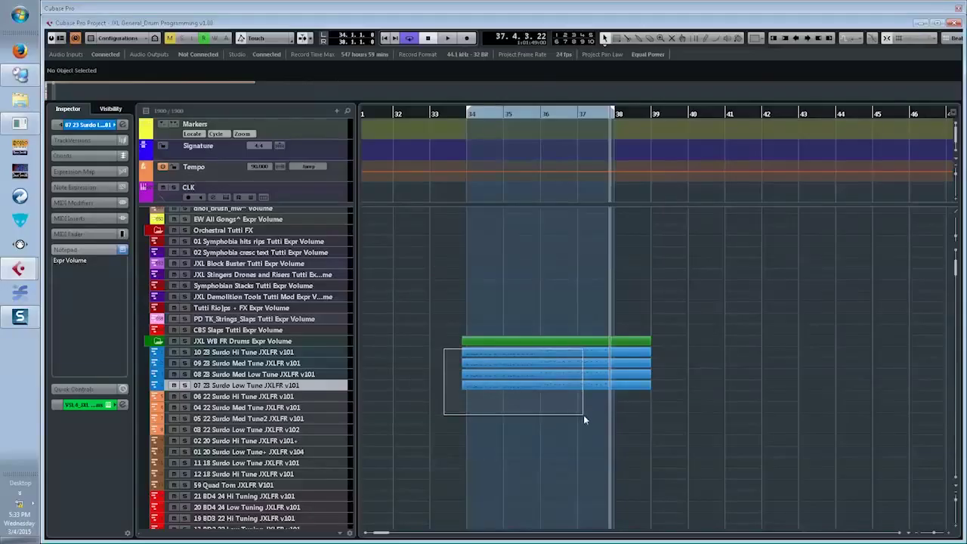
pyautogui.moveTo(583, 415); pyautogui.dragTo(583, 414)
pyautogui.hotkey('ctrl', 'e')
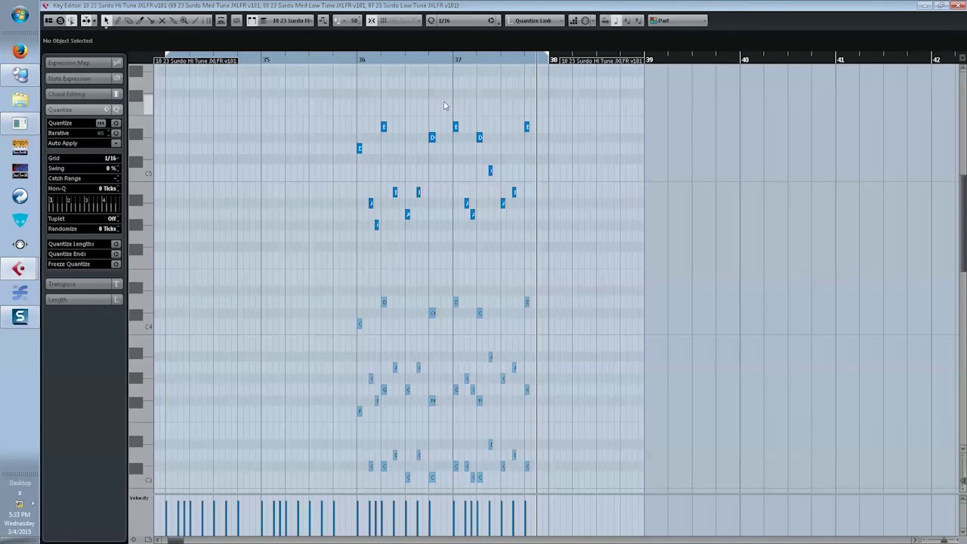
# - Select the notes of all four parts in bars 36–37 and open the Quantize Panel beside them
pyautogui.moveTo(300, 92); pyautogui.dragTo(564, 428)
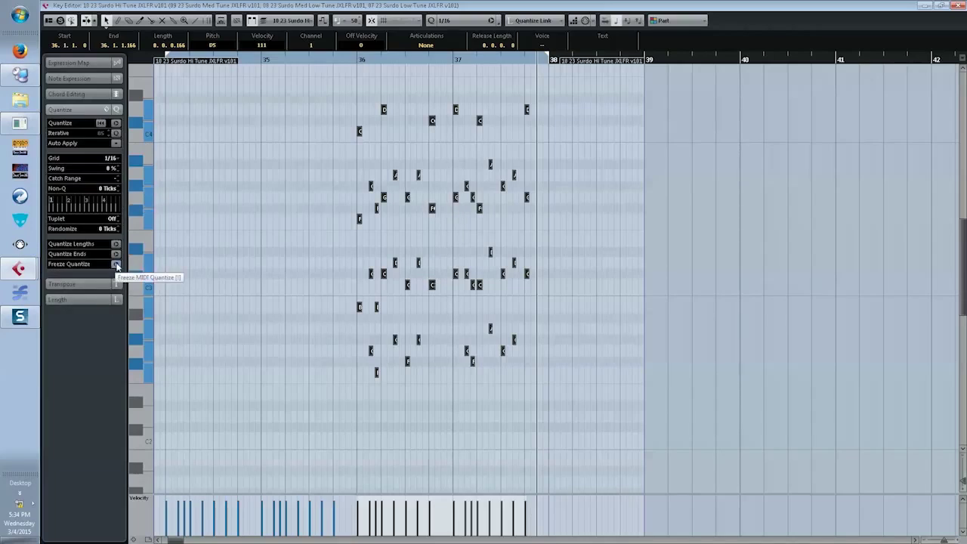
pyautogui.click(499, 24)
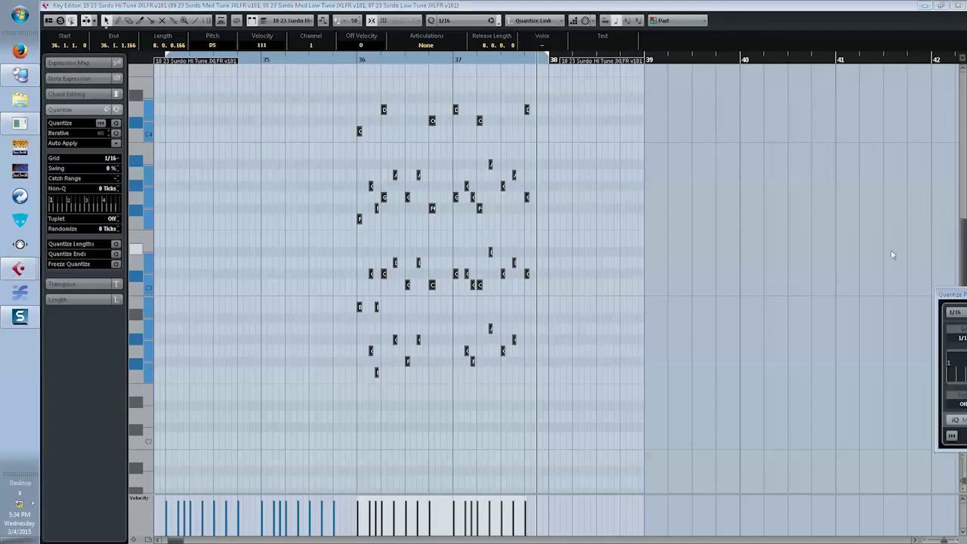
pyautogui.moveTo(711, 133); pyautogui.dragTo(674, 102)
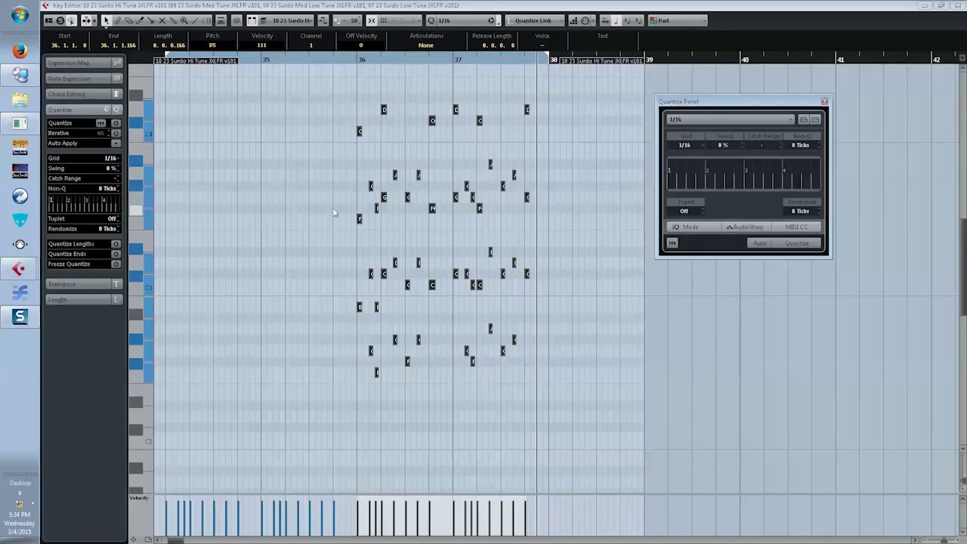
# - Freeze the quantization of all notes in the four surdo parts and clear the selection
pyautogui.click(301, 211)
pyautogui.scroll(-4, 300, 211)
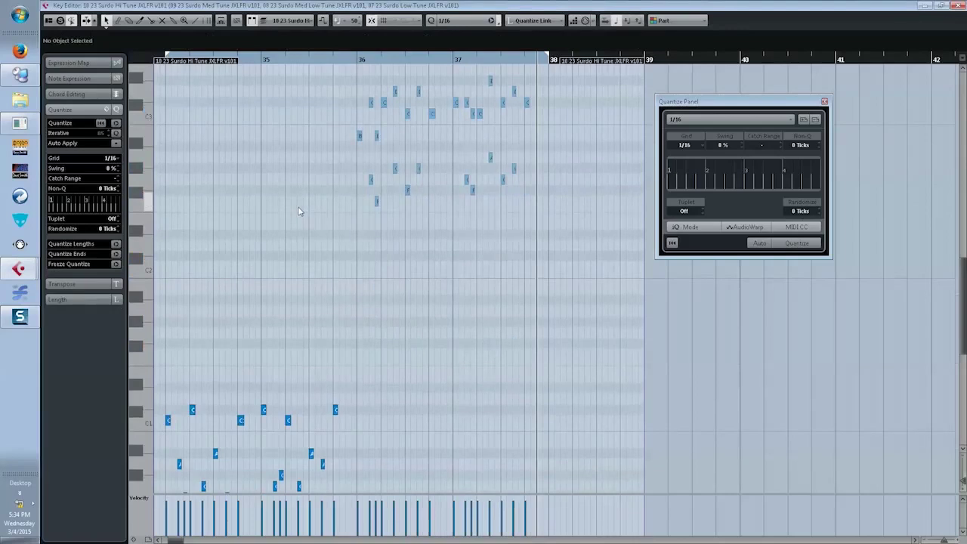
pyautogui.hotkey('ctrl', 'a')
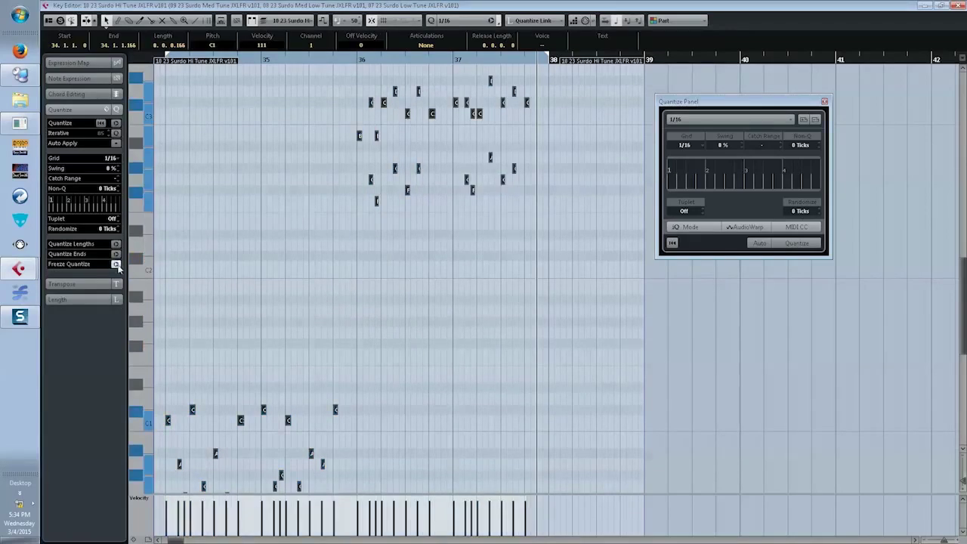
pyautogui.click(340, 273)
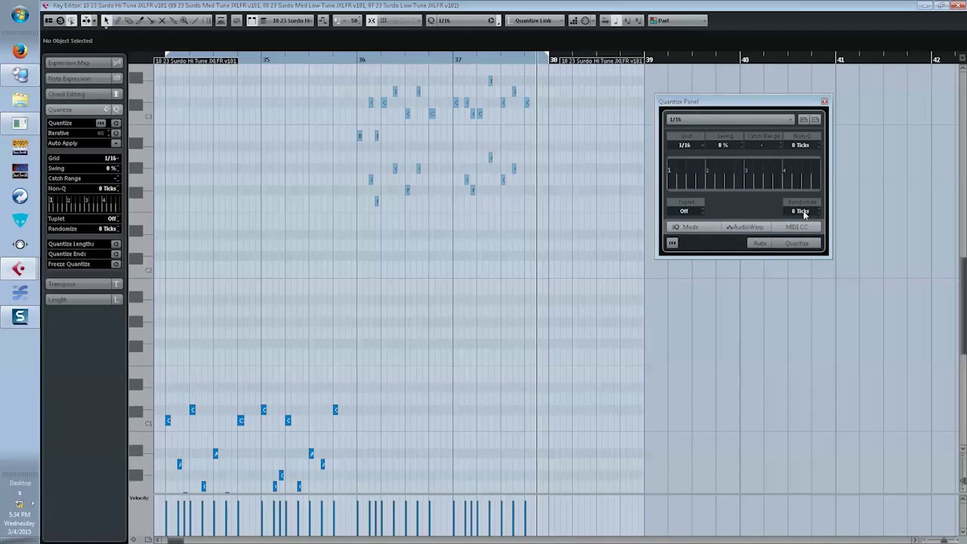
# - Set the quantize randomization to 14 ticks and apply it to the notes of the four surdo parts
pyautogui.scroll(2, 805, 214)
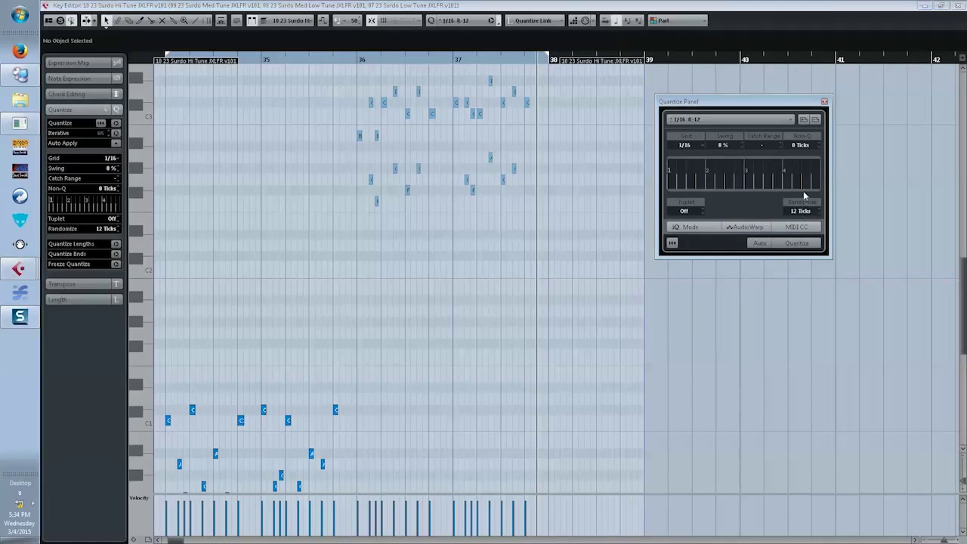
pyautogui.click(798, 244)
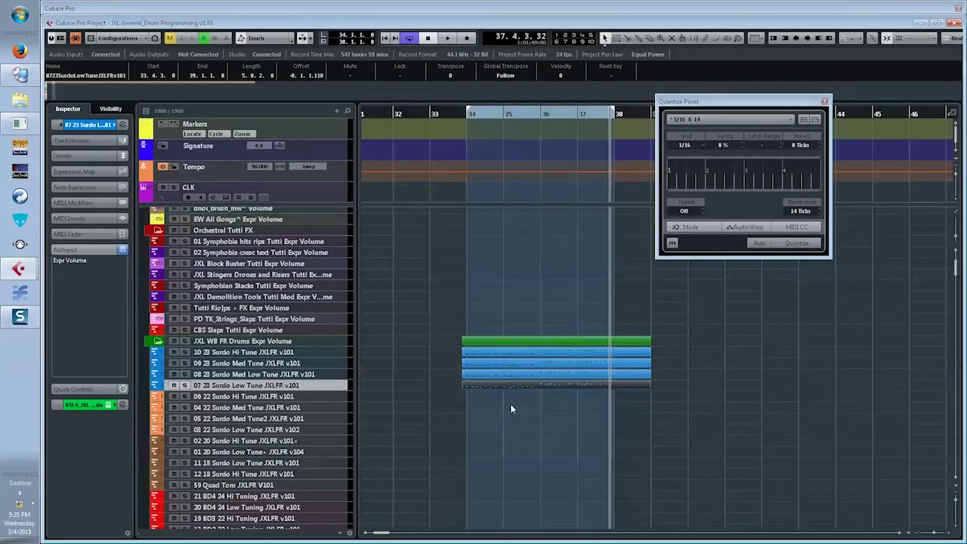
# - Paste the drum part at its original position on the 34 16 Taye Tom 01 track and open it in the Key Editor
pyautogui.scroll(-8, 510, 409)
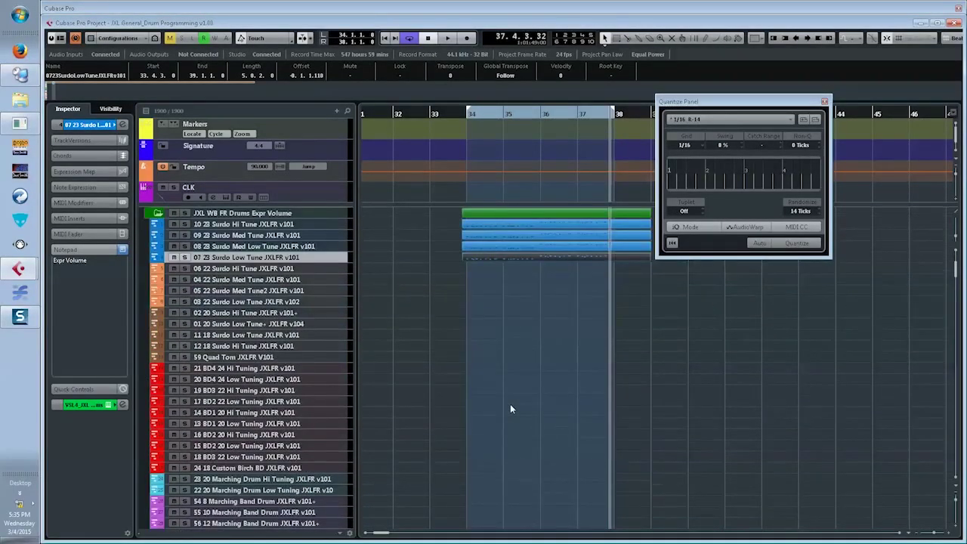
pyautogui.scroll(-5, 511, 409)
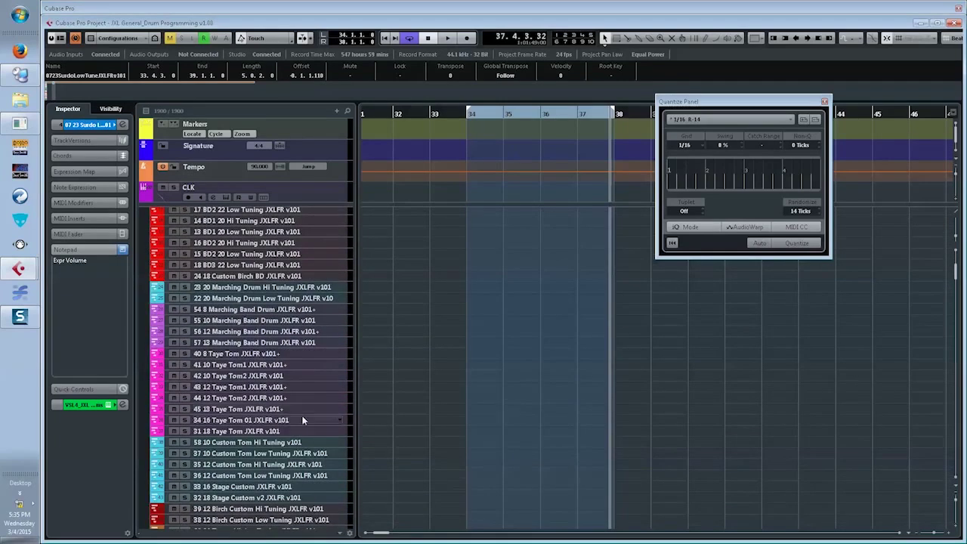
pyautogui.click(239, 422)
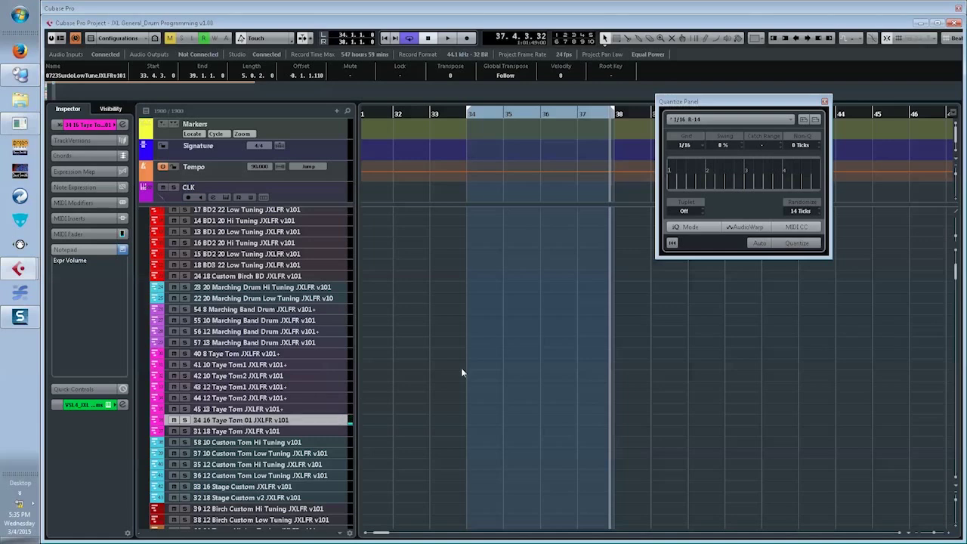
pyautogui.hotkey('alt', 'v')
pyautogui.moveTo(444, 381); pyautogui.dragTo(620, 493)
pyautogui.press('Return')
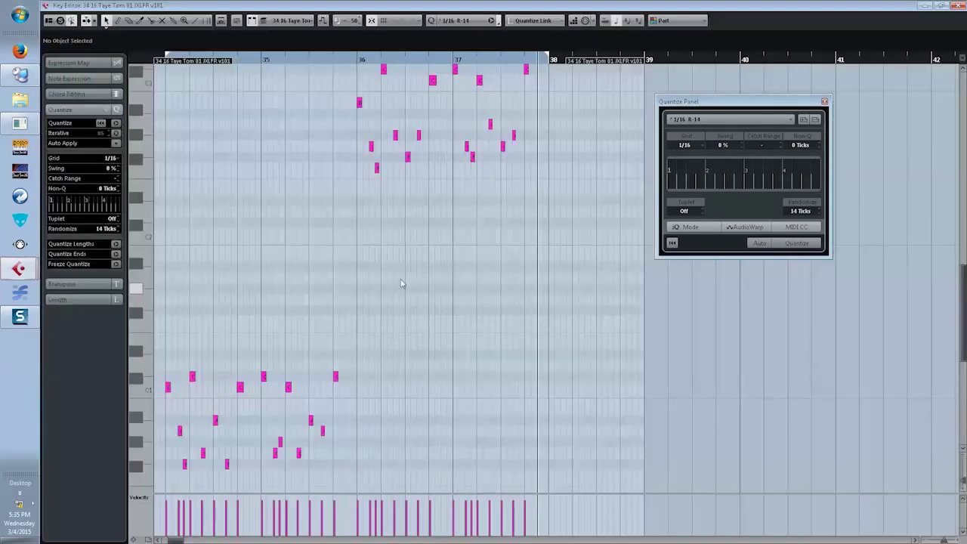
# - Quantize all notes of the Taye Tom 01 part to a 1/16 grid with 0 ticks of randomization and freeze the quantization
pyautogui.hotkey('ctrl', 'a')
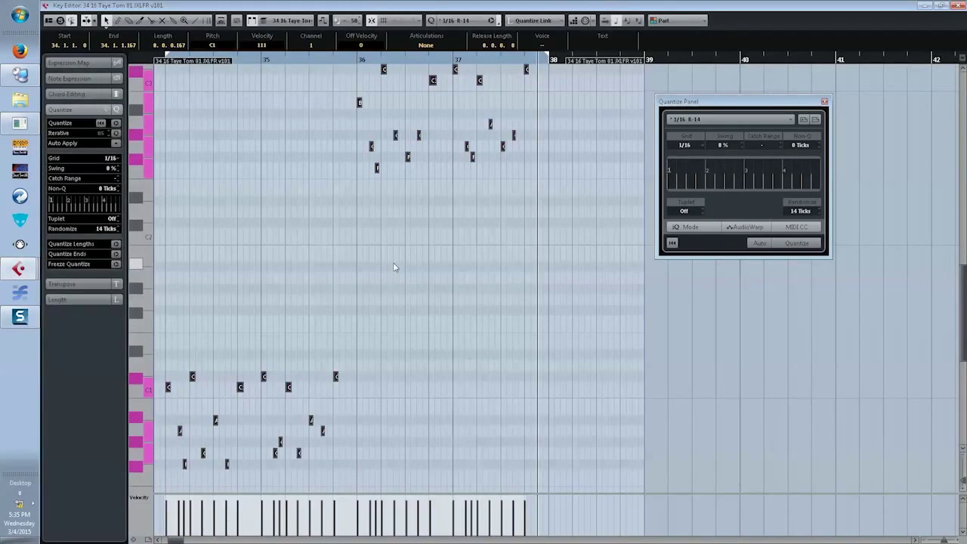
pyautogui.press('q')
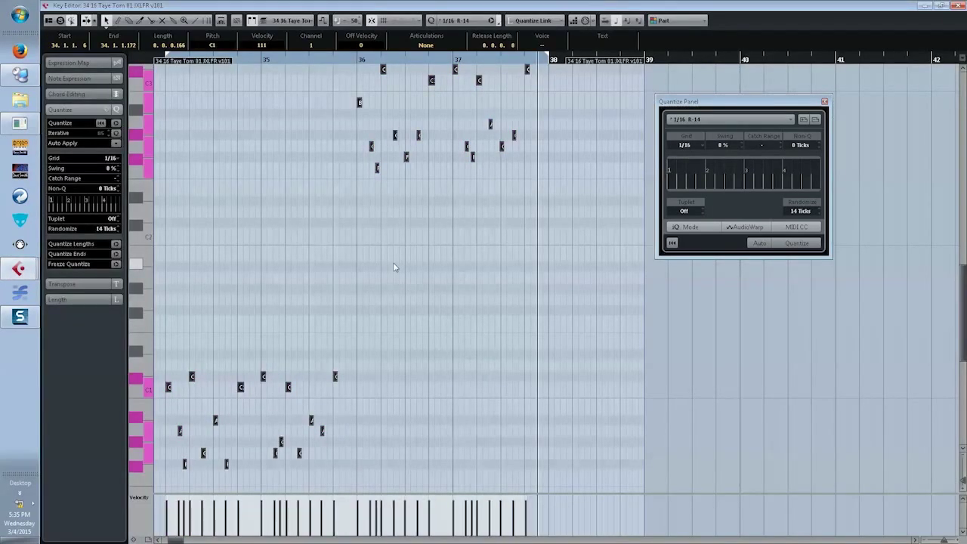
pyautogui.click(802, 212)
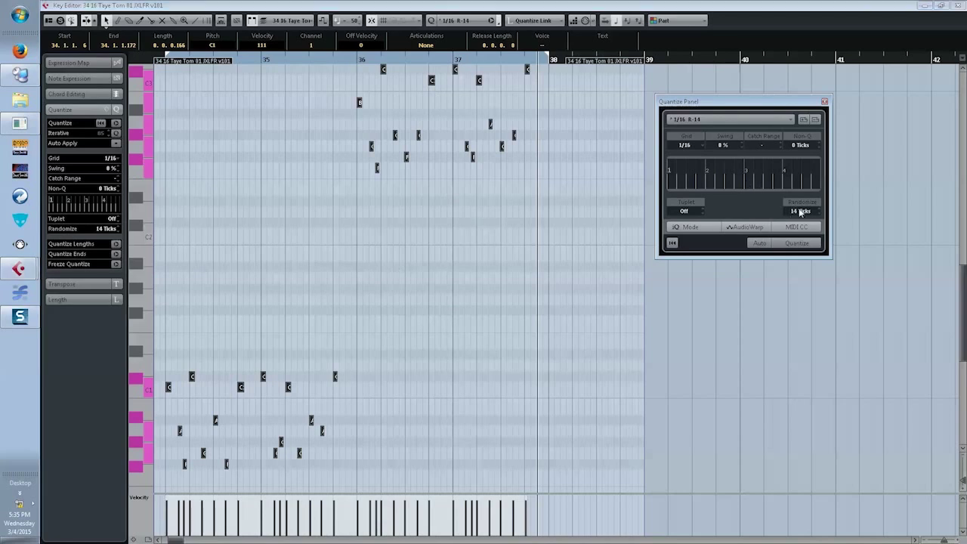
pyautogui.press('q')
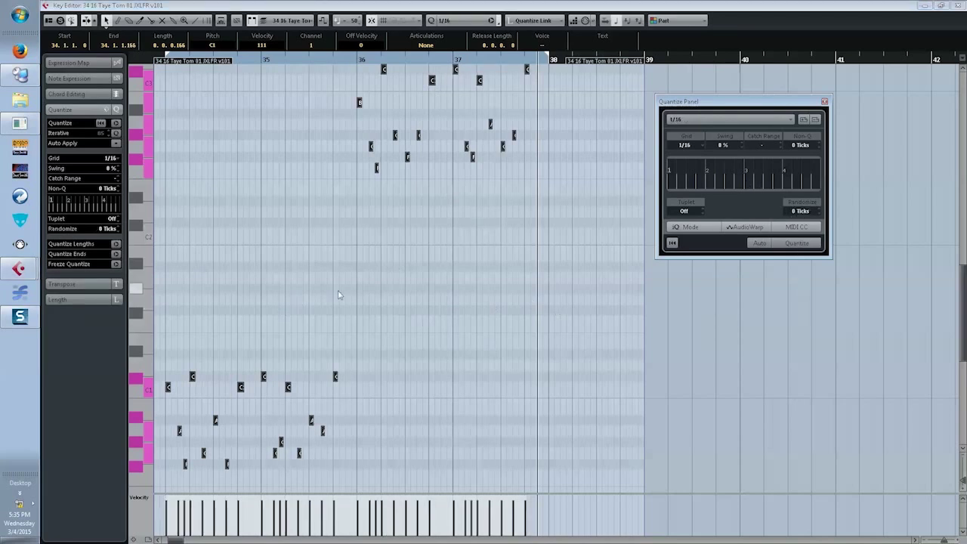
pyautogui.click(117, 266)
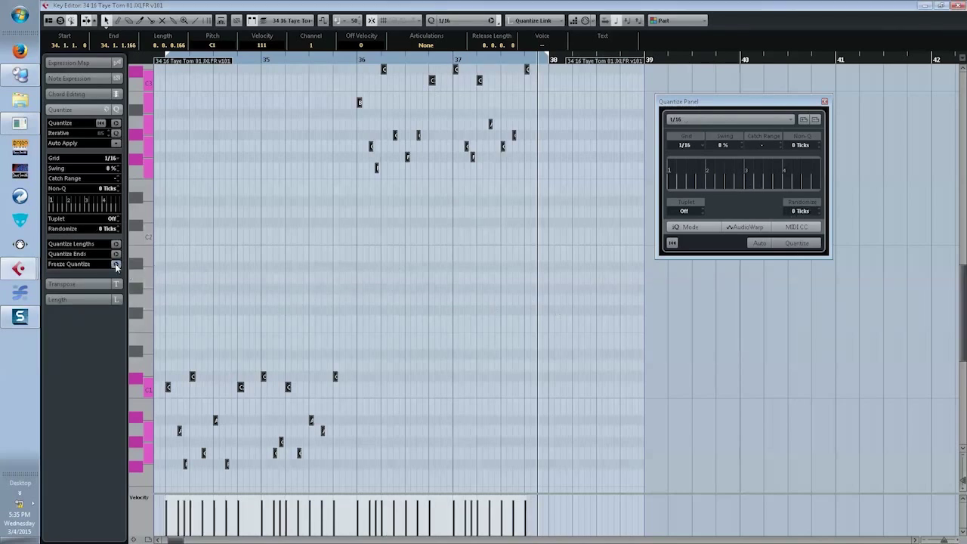
pyautogui.click(287, 285)
pyautogui.press('Return')
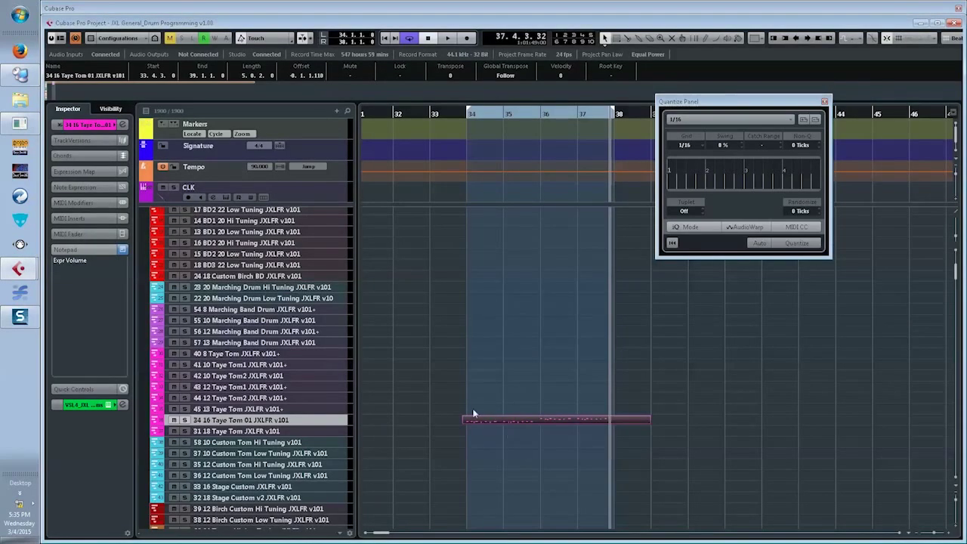
# - Paste the part at the same position on the 31 18 Taye Tom, 33 16 Stage Custom and 32 18 Stage Custom v2 tracks
pyautogui.click(260, 432)
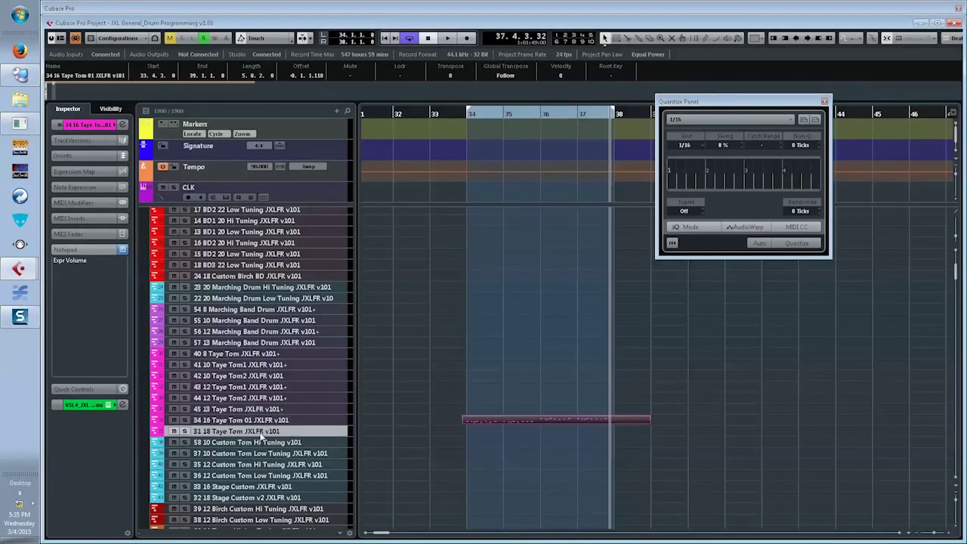
pyautogui.hotkey('alt', 'v')
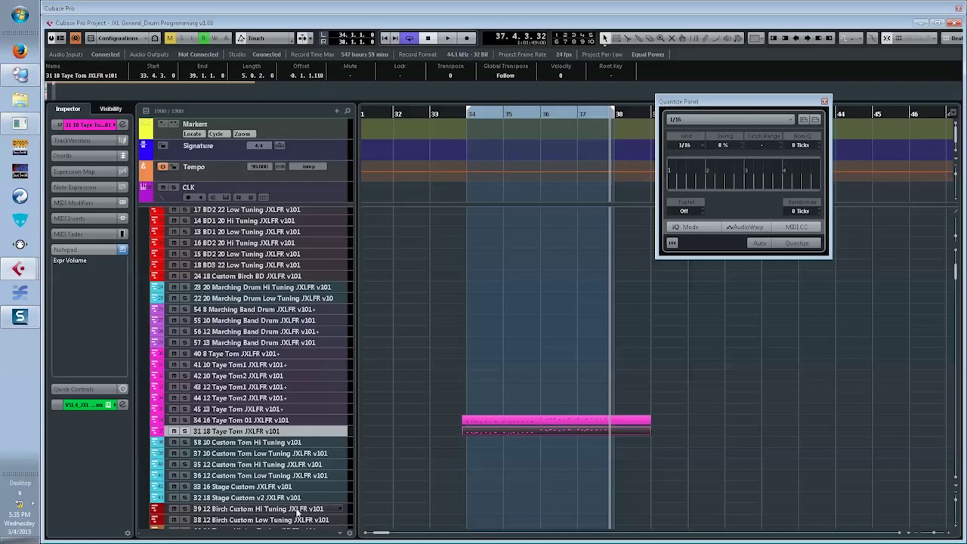
pyautogui.click(217, 488)
pyautogui.hotkey('alt', 'v')
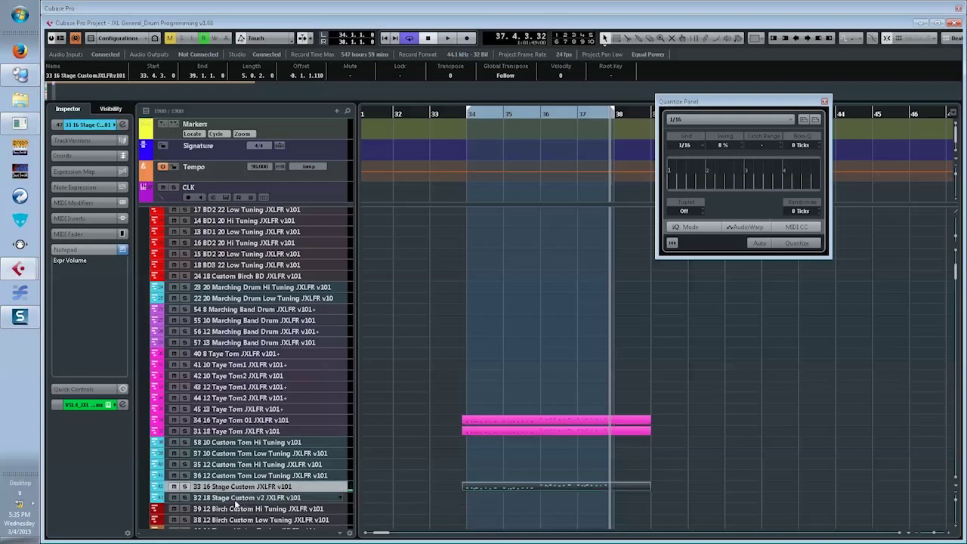
pyautogui.click(233, 499)
pyautogui.hotkey('alt', 'v')
# - Open the two Taye Tom and two Stage Custom parts together in the Key Editor and play them back
pyautogui.moveTo(427, 378); pyautogui.dragTo(713, 532)
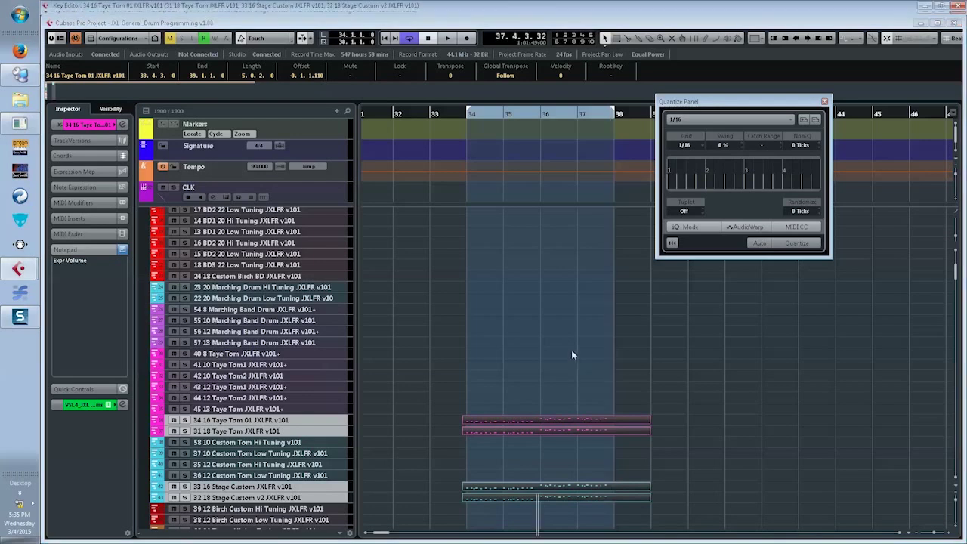
pyautogui.hotkey('ctrl', 'e')
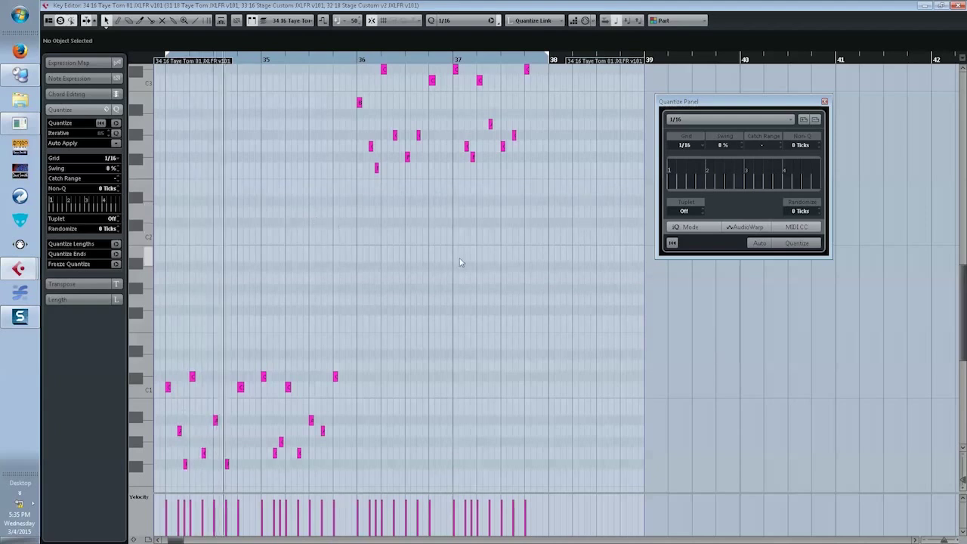
pyautogui.scroll(3, 455, 256)
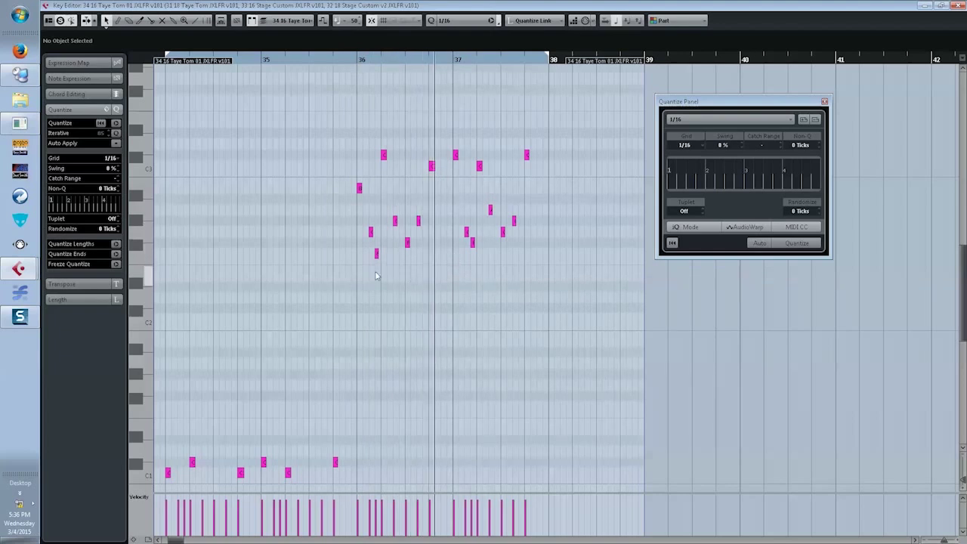
pyautogui.press('space')
# - Transpose the 34 16 Taye Tom 01 notes in bars 36–37 up three octaves and back down four semitones
pyautogui.press('Return')
pyautogui.moveTo(501, 398); pyautogui.dragTo(545, 421)
pyautogui.press('Return')
pyautogui.moveTo(290, 104); pyautogui.dragTo(615, 303)
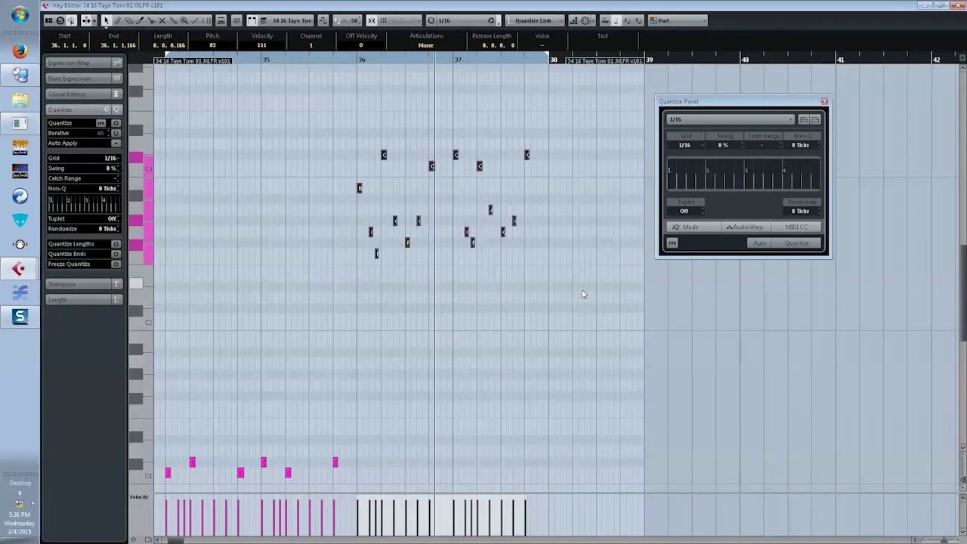
pyautogui.hotkey('shift', 'Up')
pyautogui.hotkey('shift', 'Up')
pyautogui.hotkey('shift', 'Up')
pyautogui.scroll(3, 582, 294)
pyautogui.press('Down')
pyautogui.press('Down')
pyautogui.press('Down')
pyautogui.press('Down')
pyautogui.press('Down')
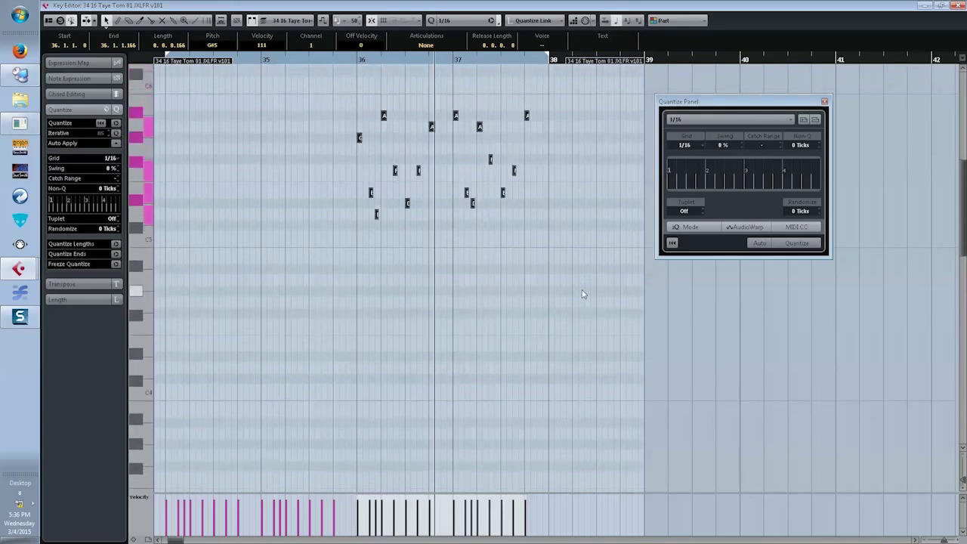
pyautogui.press('Up')
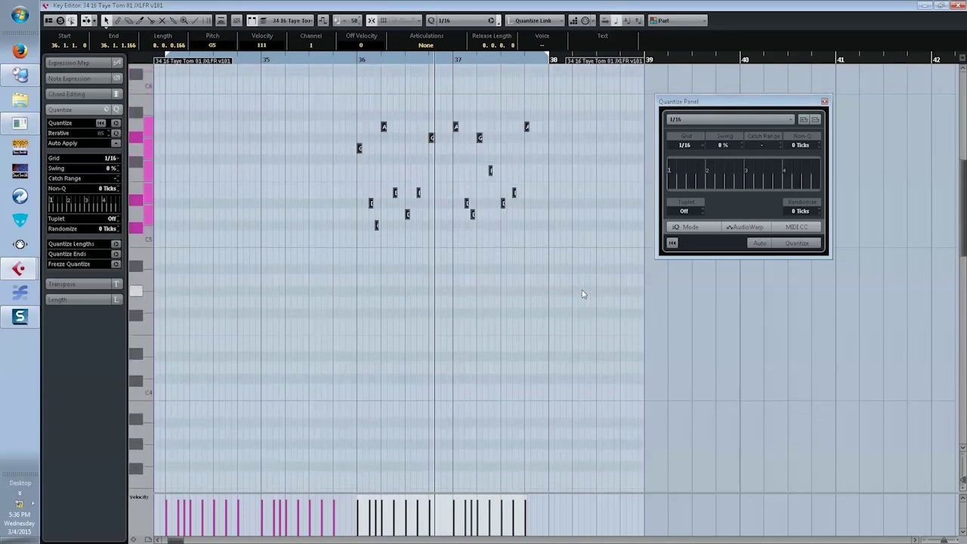
pyautogui.press('Return')
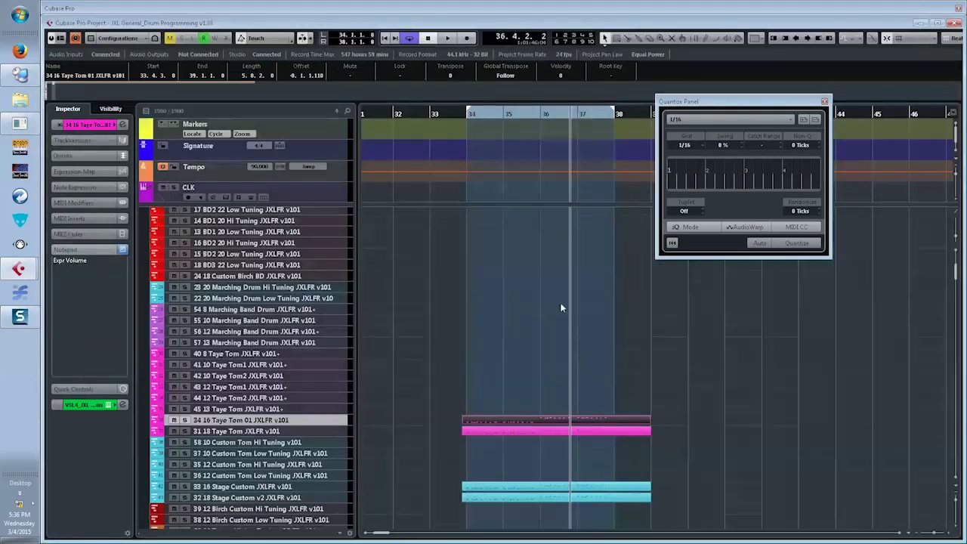
# - Transpose the 31 18 Taye Tom notes in bars 36–37 up three octaves and back down three semitones
pyautogui.click(554, 429)
pyautogui.press('Return')
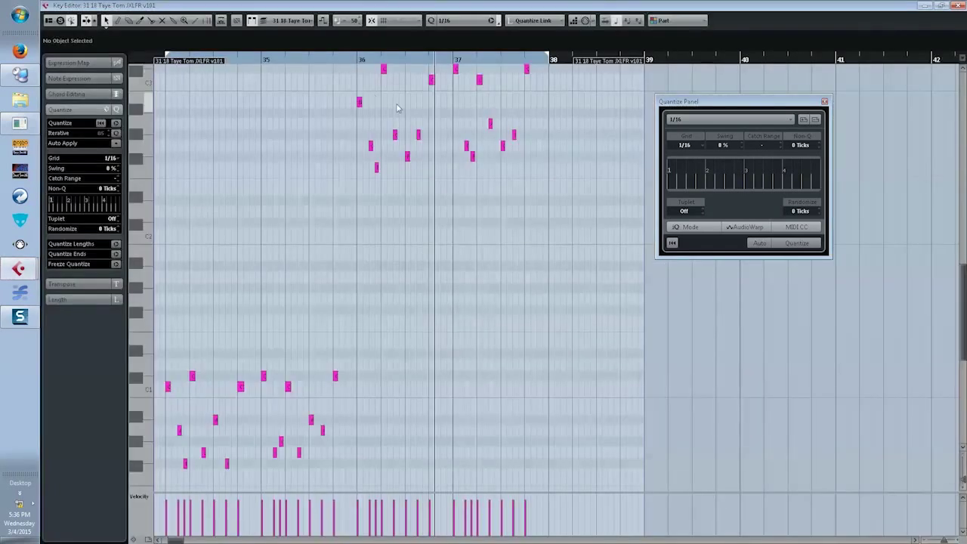
pyautogui.moveTo(298, 109); pyautogui.dragTo(647, 306)
pyautogui.hotkey('shift', 'Up')
pyautogui.hotkey('shift', 'Up')
pyautogui.hotkey('shift', 'Up')
pyautogui.press('Down')
pyautogui.press('Down')
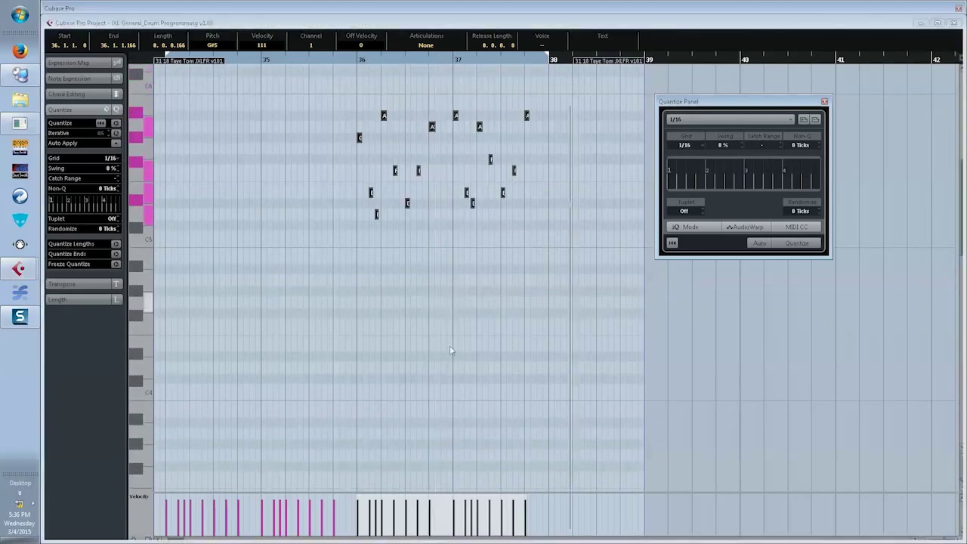
pyautogui.press('Return')
# - Transpose the 33 16 Stage Custom notes in bars 36–37 up three octaves and back down eight semitones
pyautogui.doubleClick(575, 490)
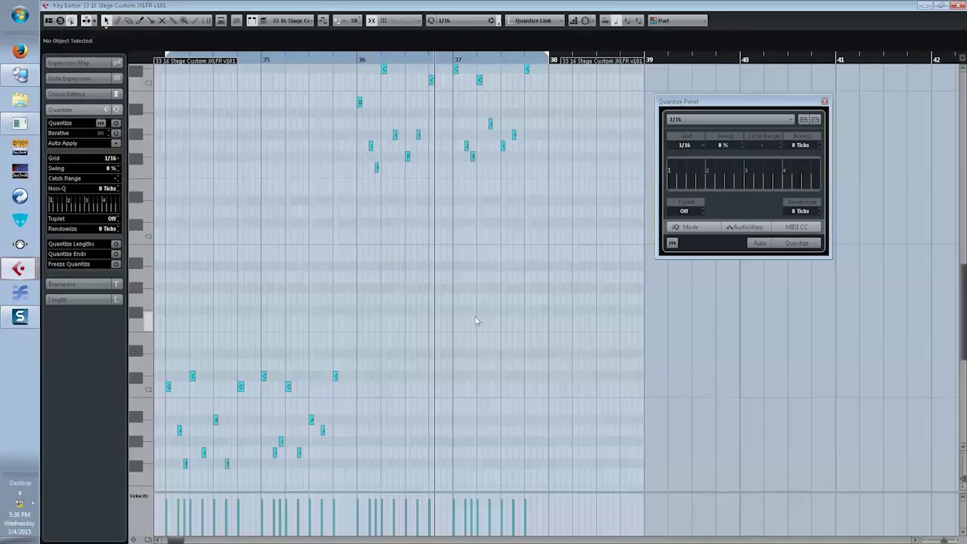
pyautogui.moveTo(298, 169); pyautogui.dragTo(603, 403)
pyautogui.hotkey('shift', 'Up')
pyautogui.hotkey('shift', 'Up')
pyautogui.hotkey('shift', 'Up')
pyautogui.press('Down')
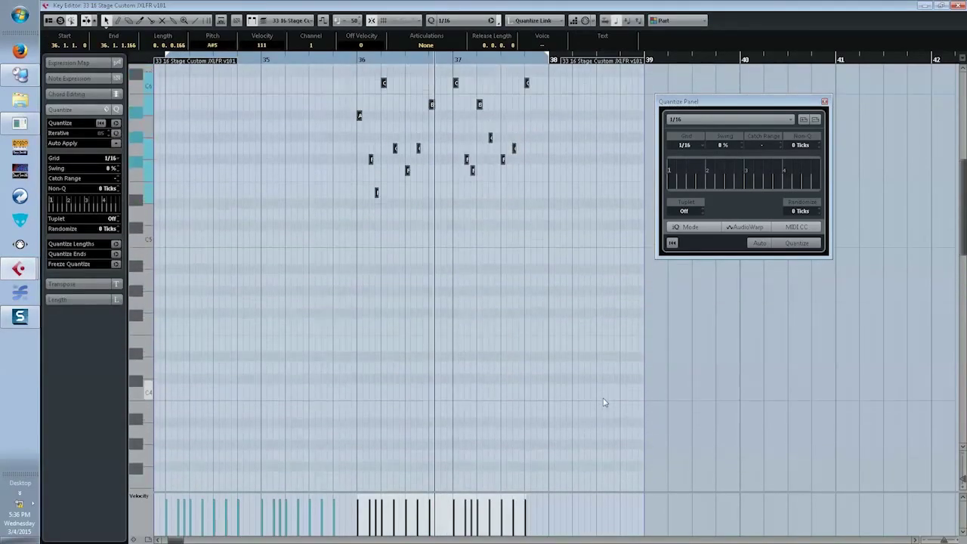
pyautogui.press('Down')
pyautogui.press('Down')
pyautogui.press('Down')
pyautogui.press('Down')
pyautogui.press('Down')
pyautogui.press('Down')
pyautogui.press('Down')
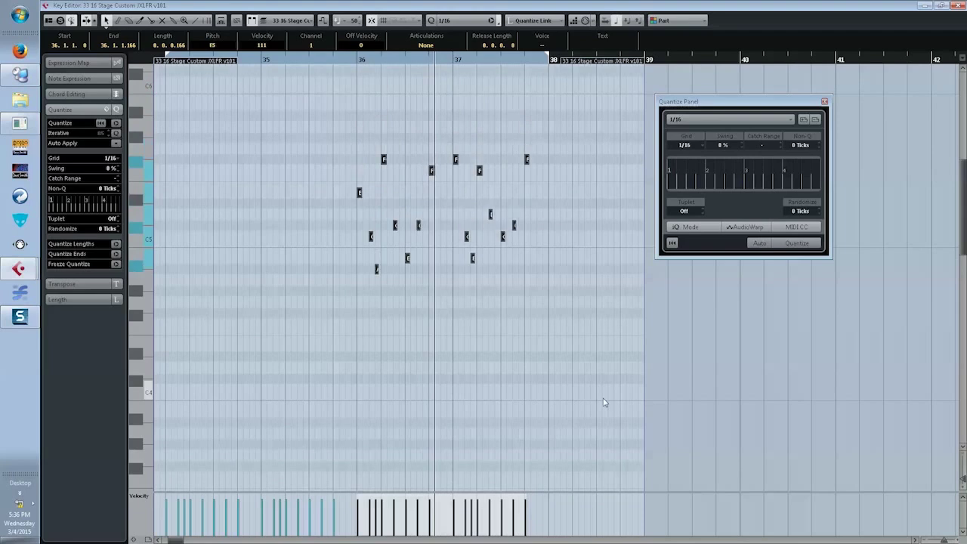
pyautogui.press('Return')
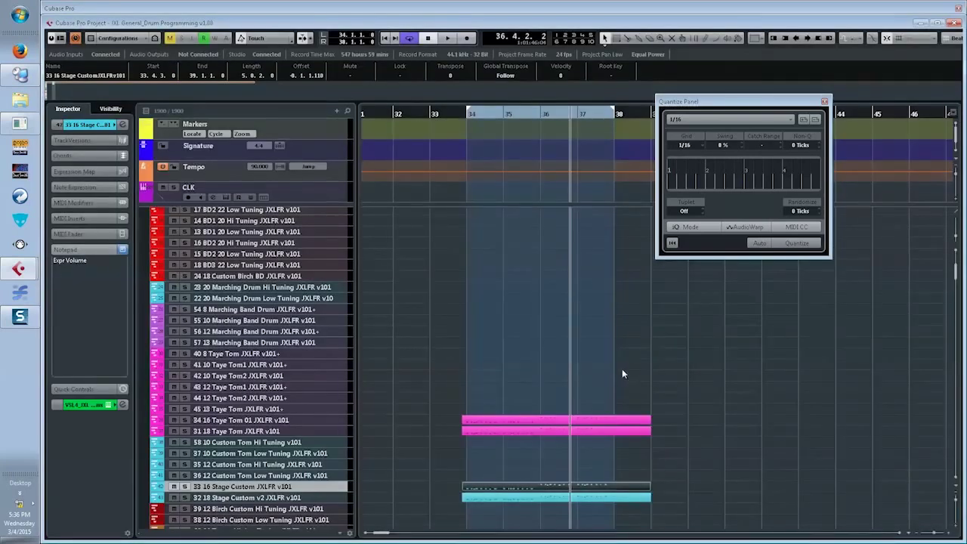
# - Transpose the 32 18 Stage Custom v2 notes in bars 36–37 up three octaves and back down twelve semitones
pyautogui.doubleClick(578, 499)
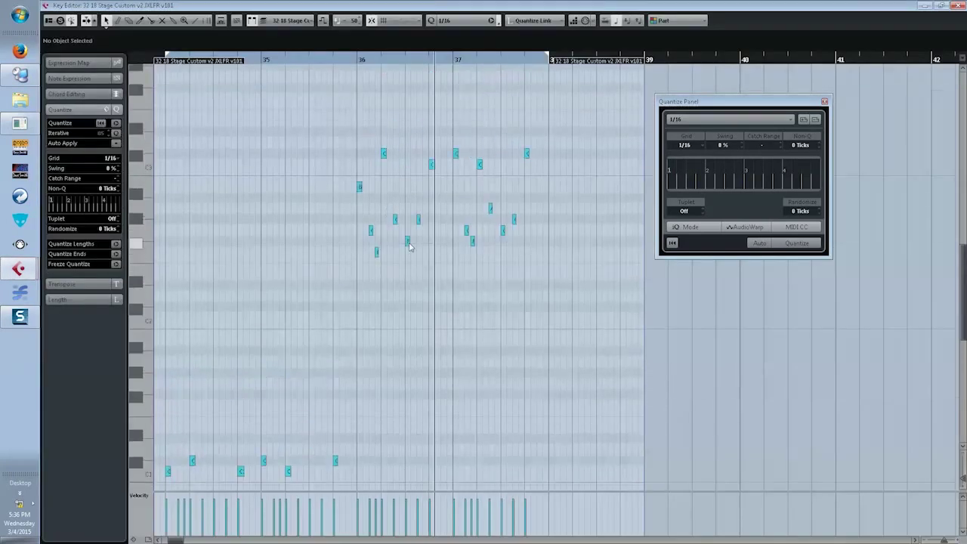
pyautogui.moveTo(587, 316); pyautogui.dragTo(587, 316)
pyautogui.hotkey('shift', 'Up')
pyautogui.hotkey('shift', 'Up')
pyautogui.hotkey('shift', 'Up')
pyautogui.scroll(5, 587, 316)
pyautogui.scroll(3, 586, 316)
pyautogui.press('Down')
pyautogui.press('Down')
pyautogui.press('Down')
pyautogui.press('Down')
pyautogui.press('Down')
pyautogui.press('Down')
pyautogui.press('Down')
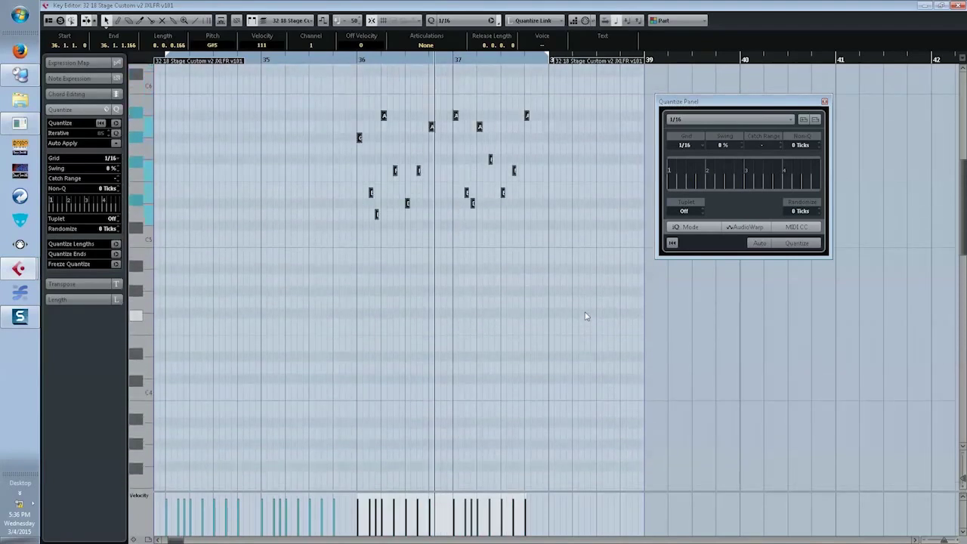
pyautogui.press('Down')
pyautogui.press('Down')
pyautogui.press('Down')
pyautogui.press('Down')
pyautogui.press('Down')
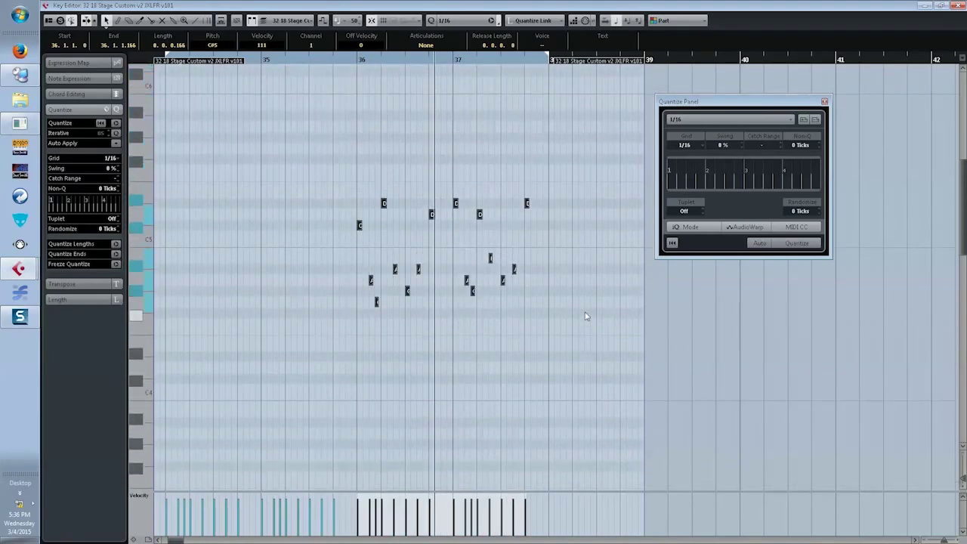
pyautogui.press('Return')
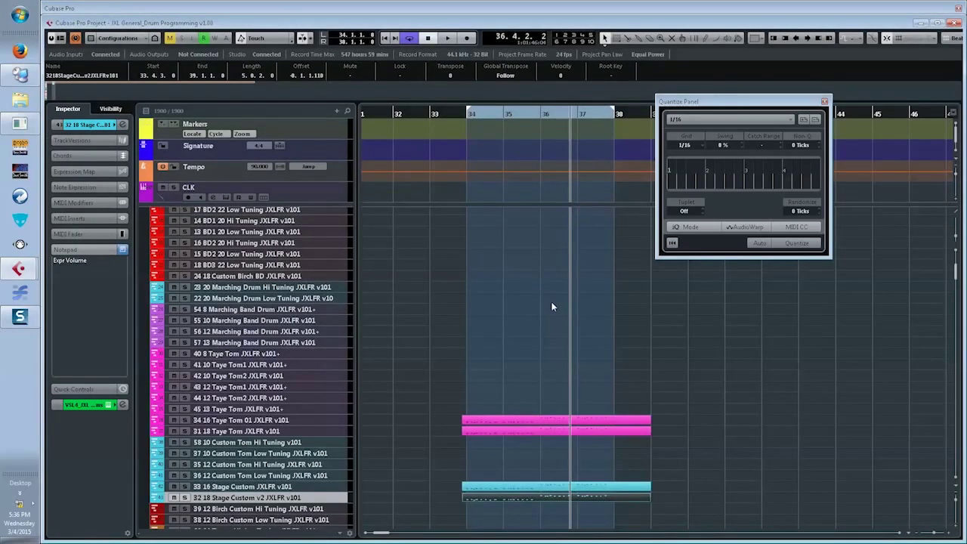
# - Play back the four transposed tom parts together in the Key Editor and select all their notes
pyautogui.scroll(2, 551, 303)
pyautogui.scroll(-4, 470, 386)
pyautogui.moveTo(415, 309); pyautogui.dragTo(682, 531)
pyautogui.press('Return')
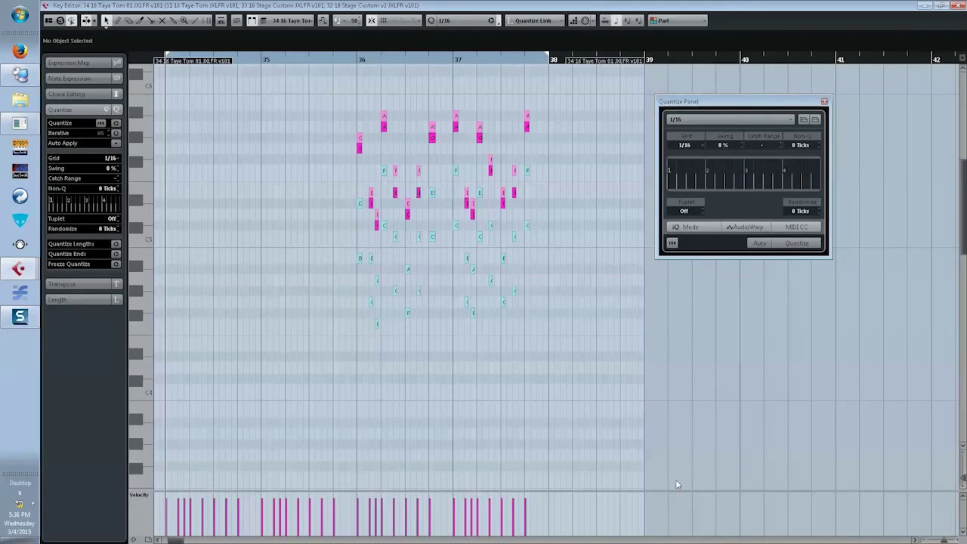
pyautogui.press('space')
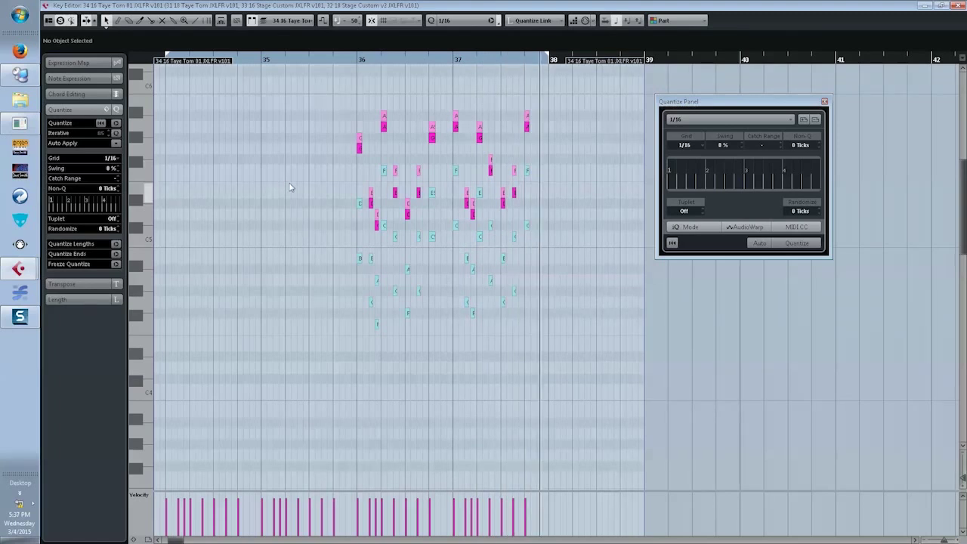
pyautogui.hotkey('ctrl', 'a')
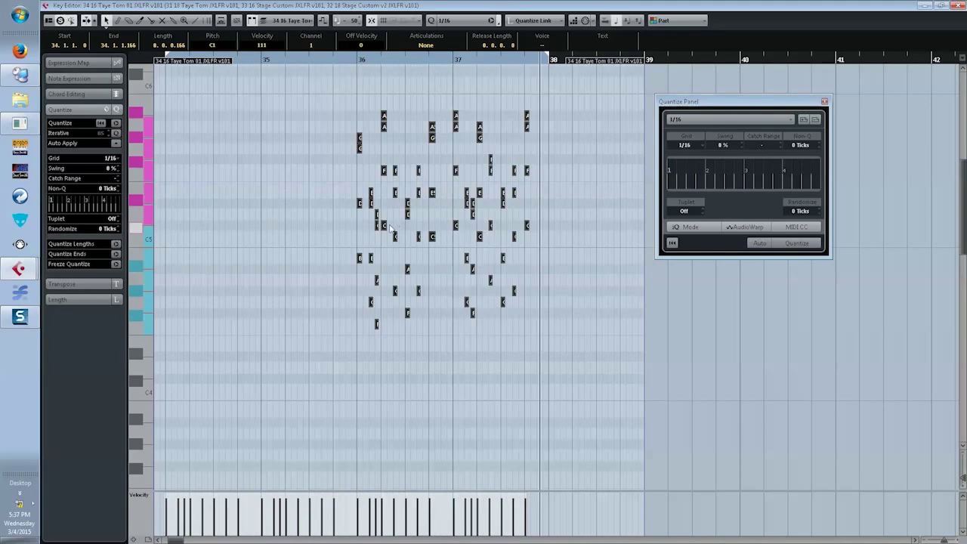
# - Set the quantize randomization to 12 ticks, quantize all selected tom notes to 1/16, and close the Quantize Panel
pyautogui.hscroll(-3, 319, 243)
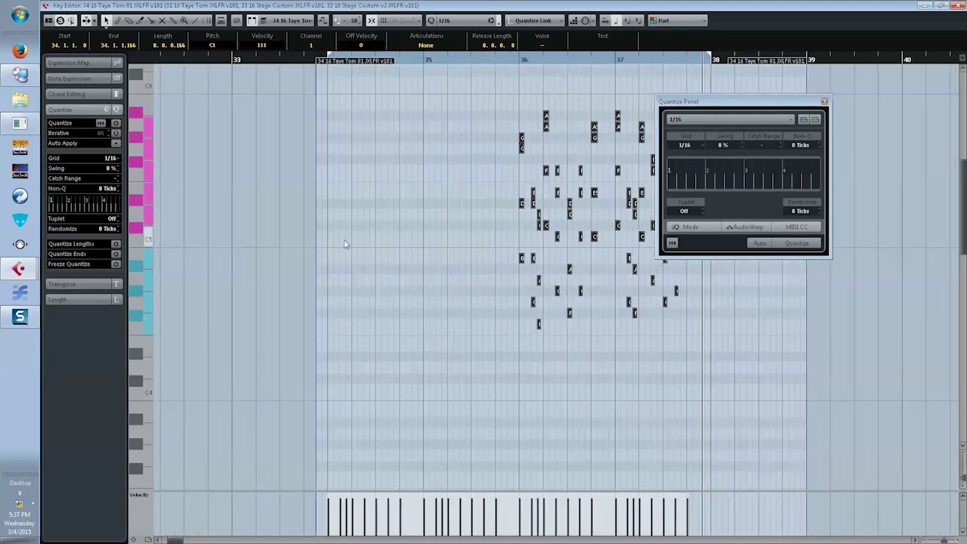
pyautogui.scroll(-6, 398, 245)
pyautogui.scroll(8, 398, 246)
pyautogui.scroll(-12, 397, 247)
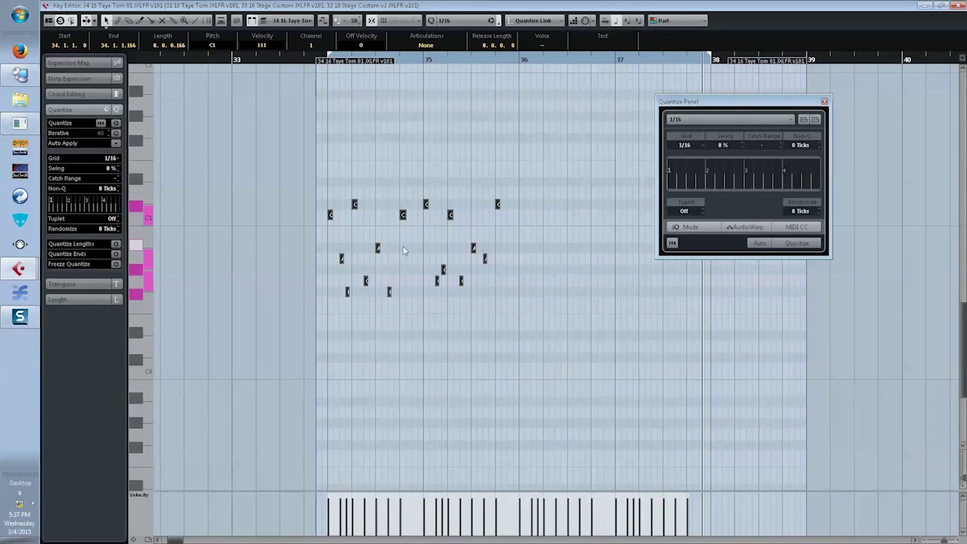
pyautogui.scroll(8, 404, 251)
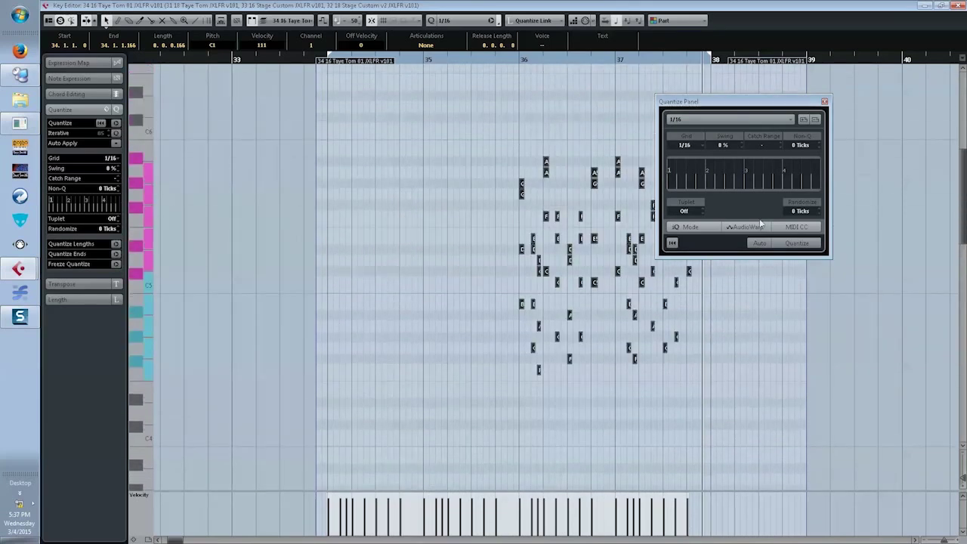
pyautogui.scroll(4, 808, 212)
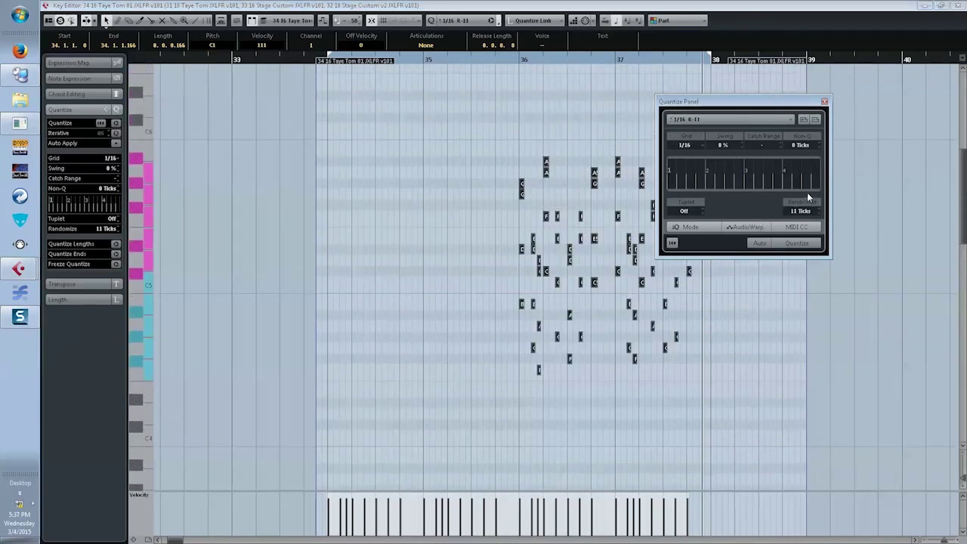
pyautogui.scroll(-1, 808, 193)
pyautogui.click(797, 245)
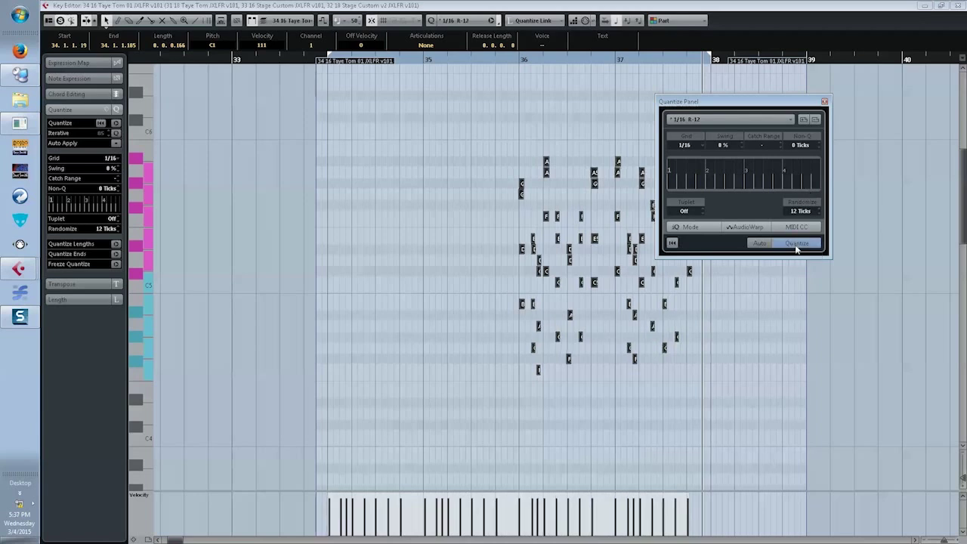
pyautogui.click(825, 102)
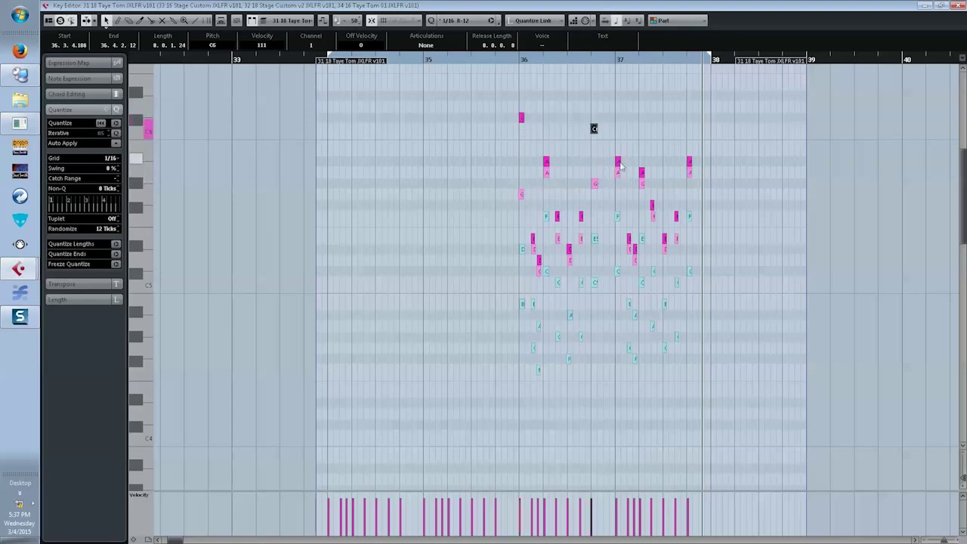
# - Raise the accent notes of the 31 18 Taye Tom part in bar 37 to C6 on beat 1 and C#6 on beat 4
pyautogui.click(618, 163)
pyautogui.press('Up')
pyautogui.press('Up')
pyautogui.press('Up')
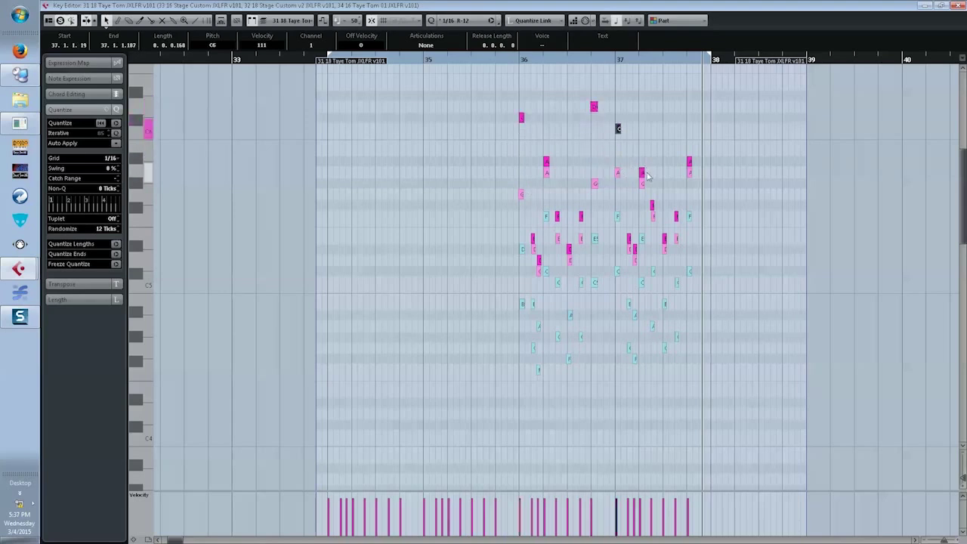
pyautogui.press('Down')
pyautogui.press('Down')
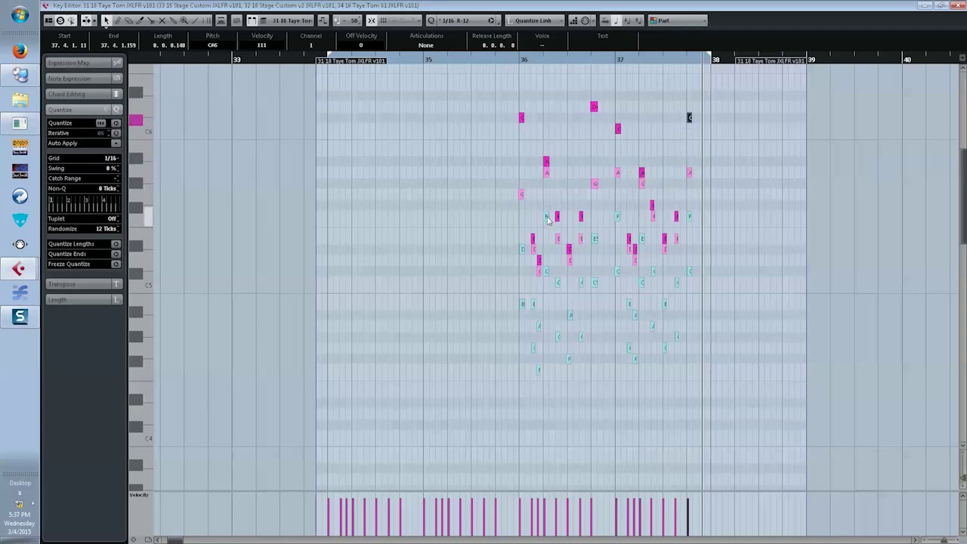
# - Set the 34 16 Taye Tom 01 accents in bar 36 to G#5, G5 and A#5, and the one at 37.4 to B5
pyautogui.click(521, 195)
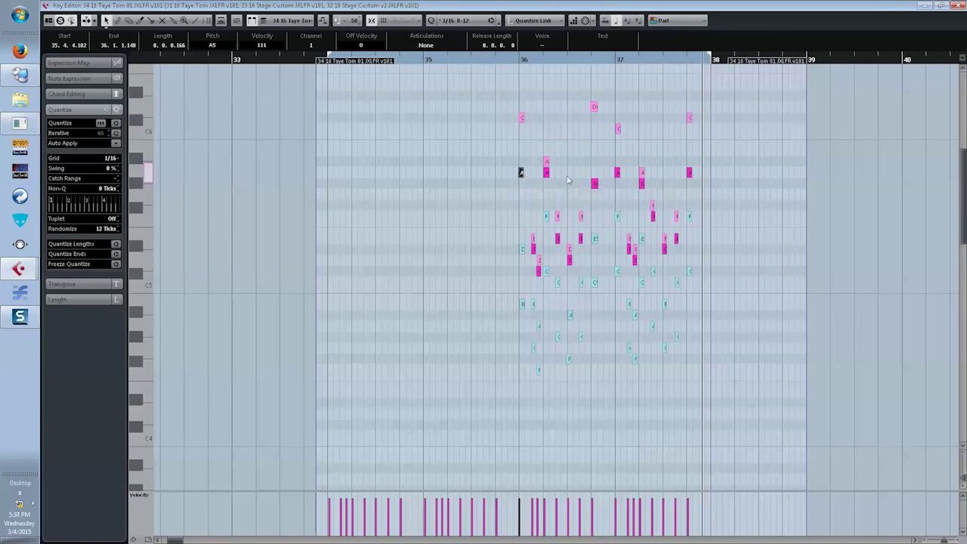
pyautogui.moveTo(548, 177); pyautogui.dragTo(548, 186)
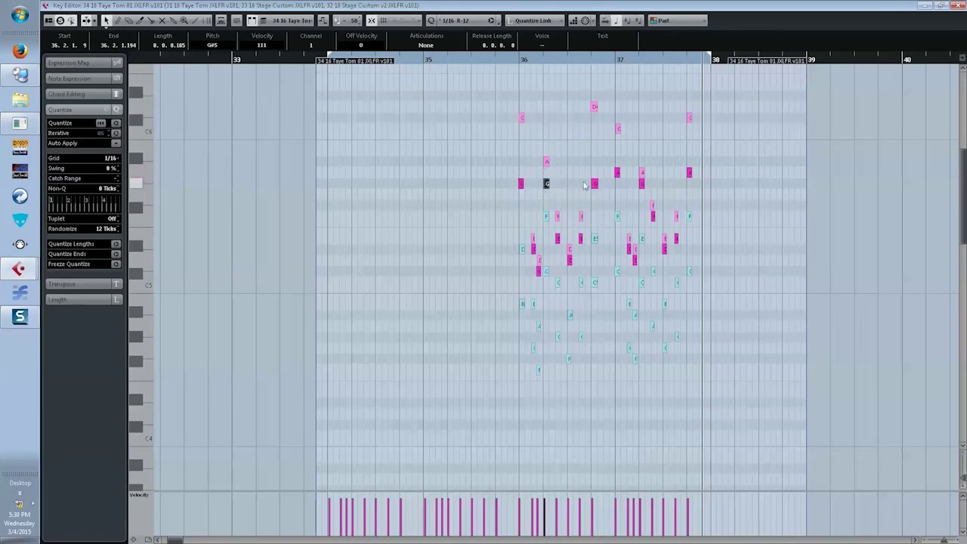
pyautogui.click(595, 185)
pyautogui.press('Up')
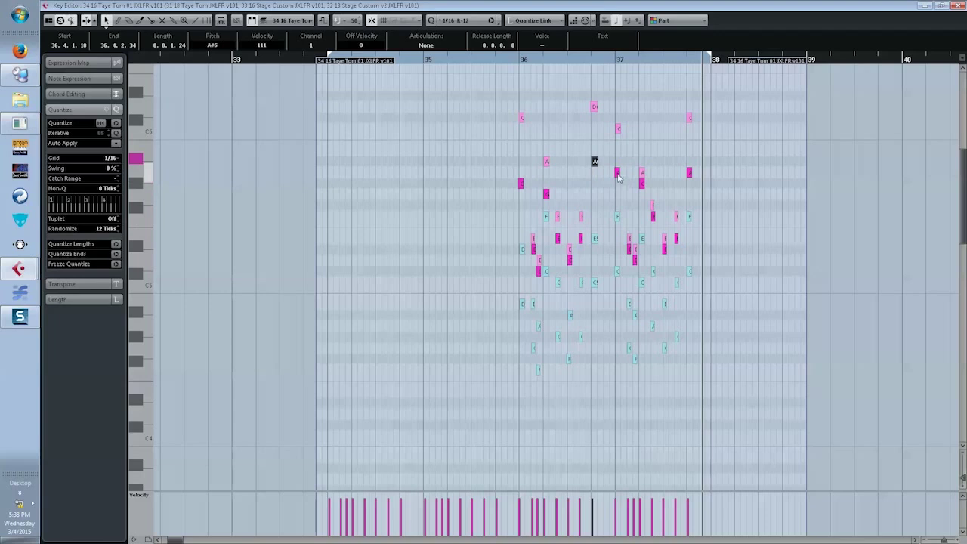
pyautogui.click(618, 174)
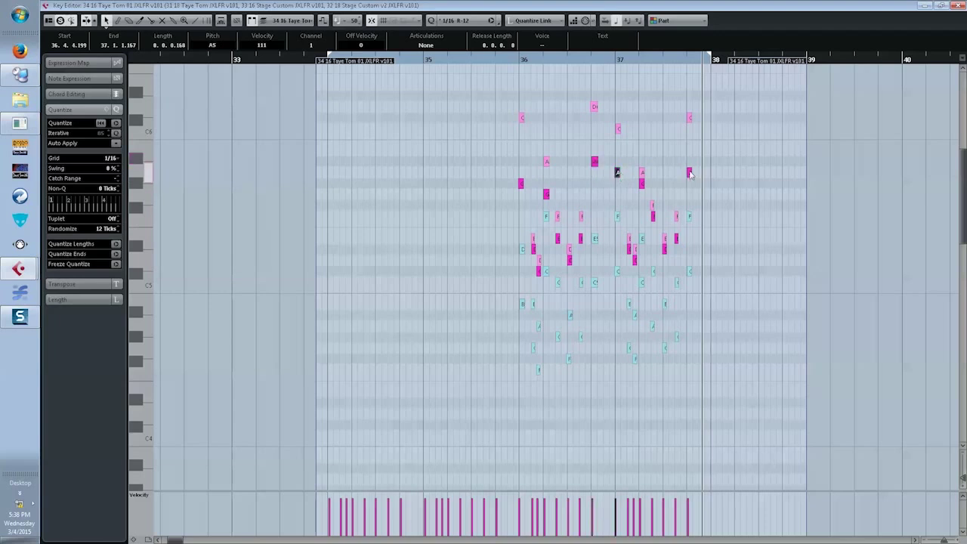
pyautogui.press('Up')
pyautogui.press('Up')
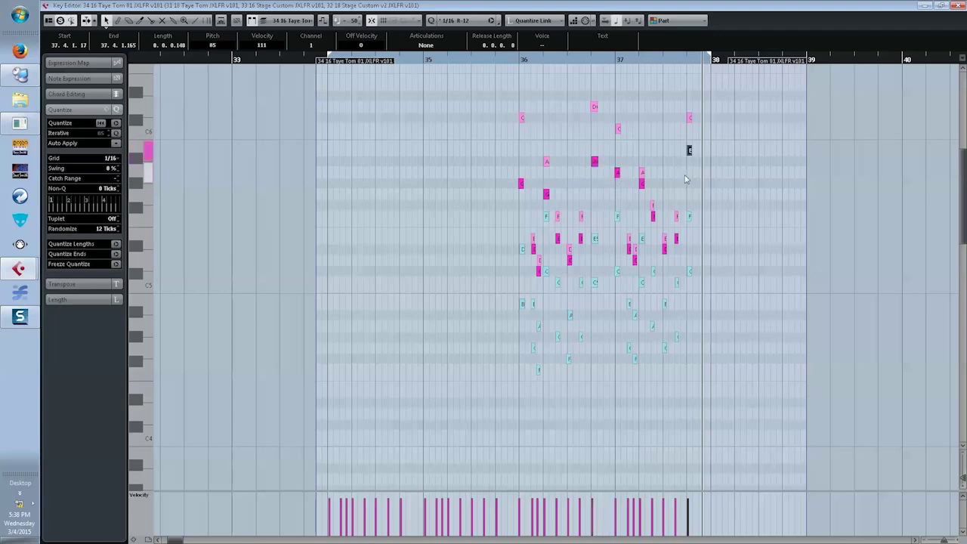
# - Raise the 33 16 Stage Custom accents in bar 36 to A5 on beat 1 and G5 on beat 4
pyautogui.click(522, 251)
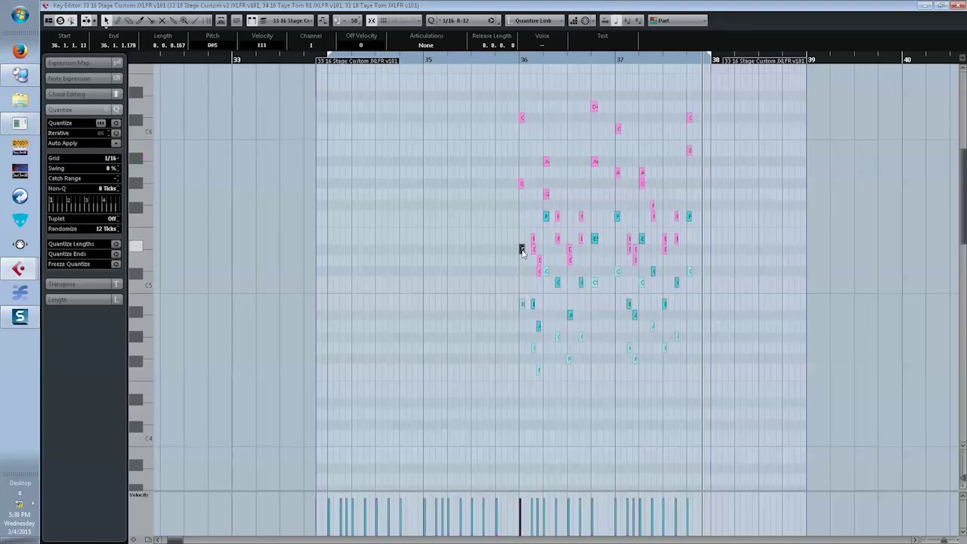
pyautogui.press('Up')
pyautogui.press('Up')
pyautogui.press('Up')
pyautogui.press('Up')
pyautogui.click(596, 239)
pyautogui.press('Up')
pyautogui.press('Up')
pyautogui.press('Up')
pyautogui.press('Up')
# - Raise the 33 16 Stage Custom accents in bar 37 to G#5 on beat 1 and A#5 on beat 4
pyautogui.click(618, 218)
pyautogui.press('Up')
pyautogui.press('Up')
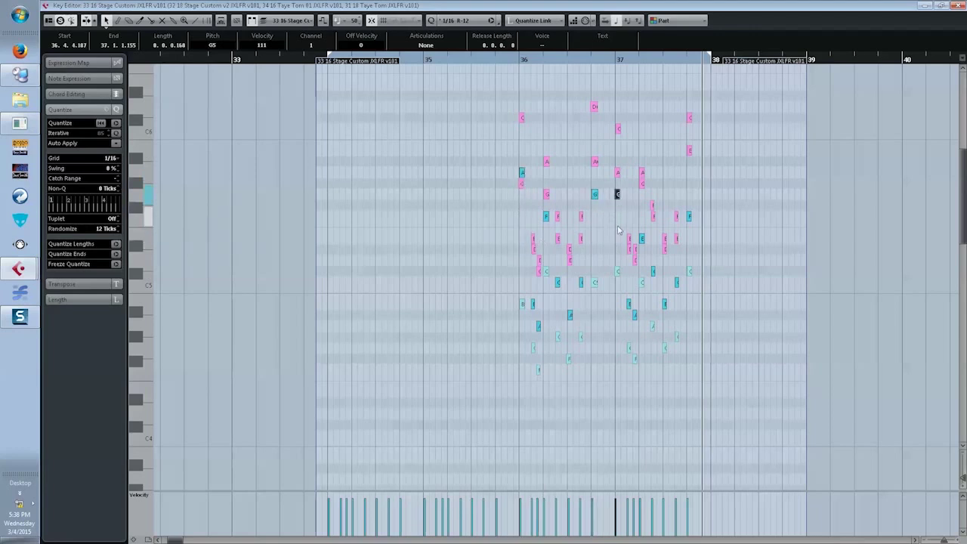
pyautogui.click(689, 218)
pyautogui.press('Up')
pyautogui.press('Up')
pyautogui.press('Up')
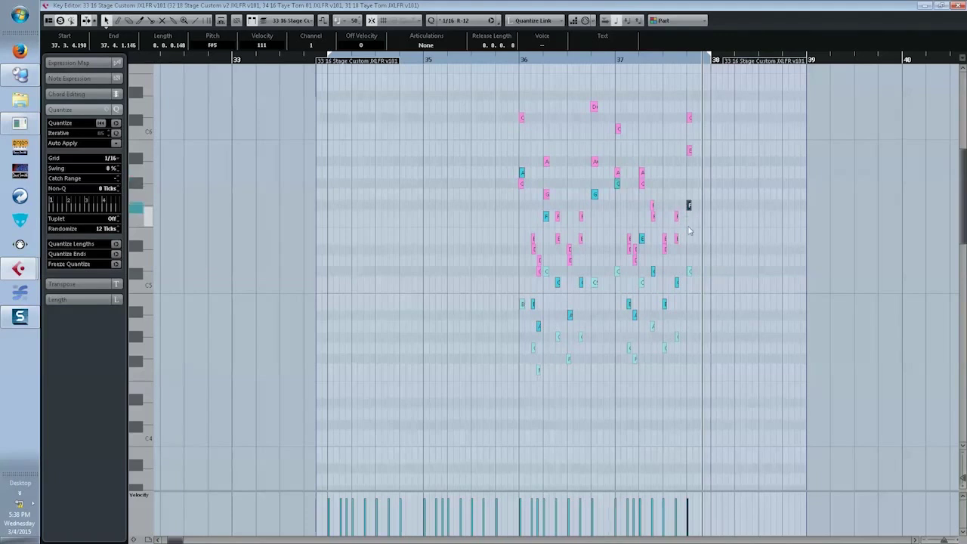
# - Raise the 32 18 Stage Custom v2 accents in bar 36 to G5 on beat 1 and G#5 on beat 4
pyautogui.click(523, 306)
pyautogui.press('Up')
pyautogui.press('Up')
pyautogui.press('Up')
pyautogui.press('Up')
pyautogui.press('Up')
pyautogui.click(596, 284)
pyautogui.press('Up')
pyautogui.press('Up')
pyautogui.press('Up')
pyautogui.press('Up')
pyautogui.press('Up')
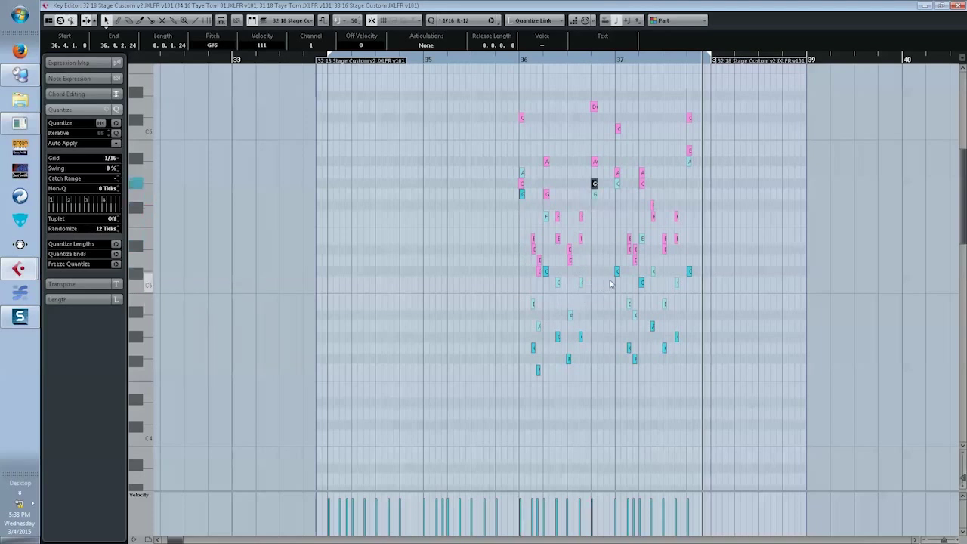
# - Raise the 32 18 Stage Custom v2 accent on beat 1 of bar 37 to F#5
pyautogui.click(618, 273)
pyautogui.press('Up')
pyautogui.press('Up')
pyautogui.press('Up')
pyautogui.press('Up')
pyautogui.press('Up')
pyautogui.press('Up')
pyautogui.press('Up')
pyautogui.press('Up')
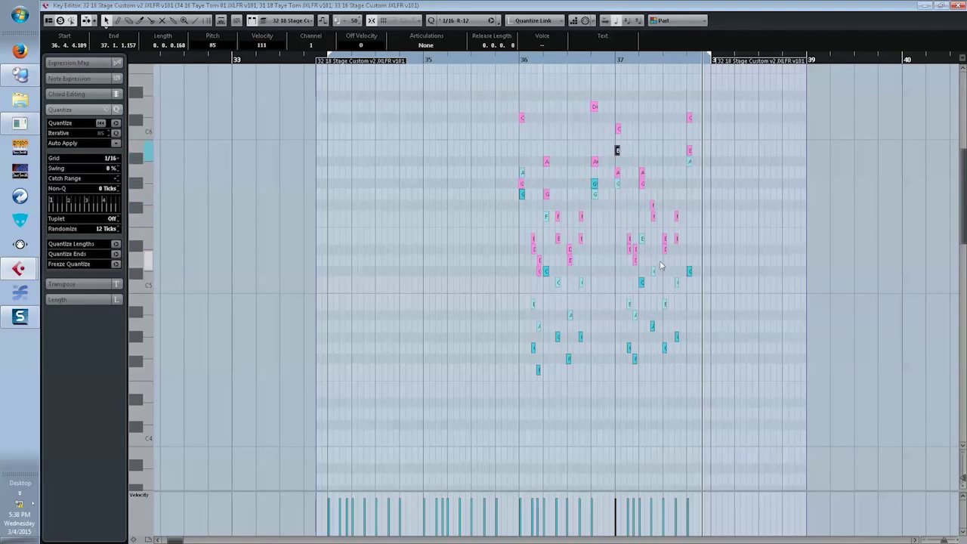
pyautogui.press('Down')
pyautogui.press('Down')
# - Raise the 32 18 Stage Custom v2 accent on beat 4 of bar 37 to G#5
pyautogui.click(690, 270)
pyautogui.press('Up')
pyautogui.press('Up')
pyautogui.press('Up')
pyautogui.press('Up')
pyautogui.press('Up')
pyautogui.press('Up')
pyautogui.press('Up')
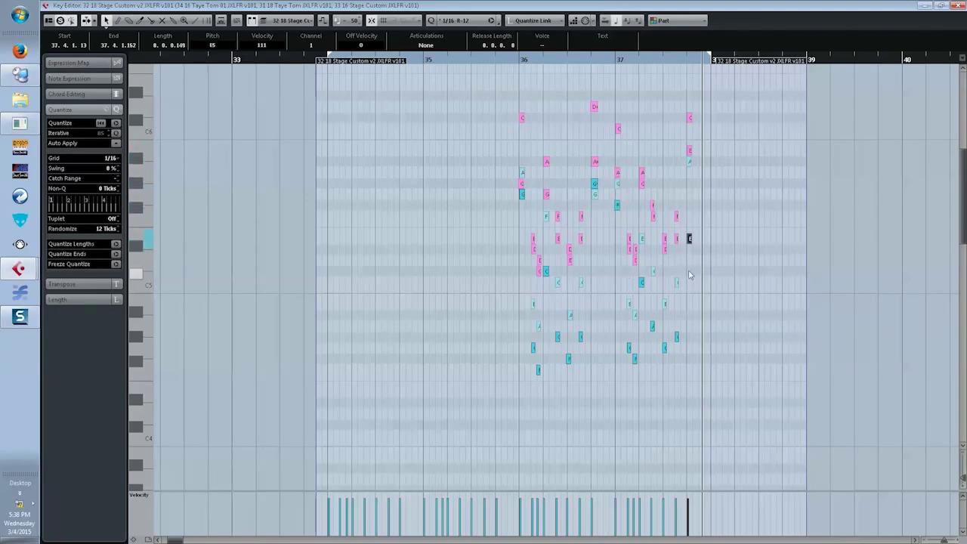
pyautogui.press('Up')
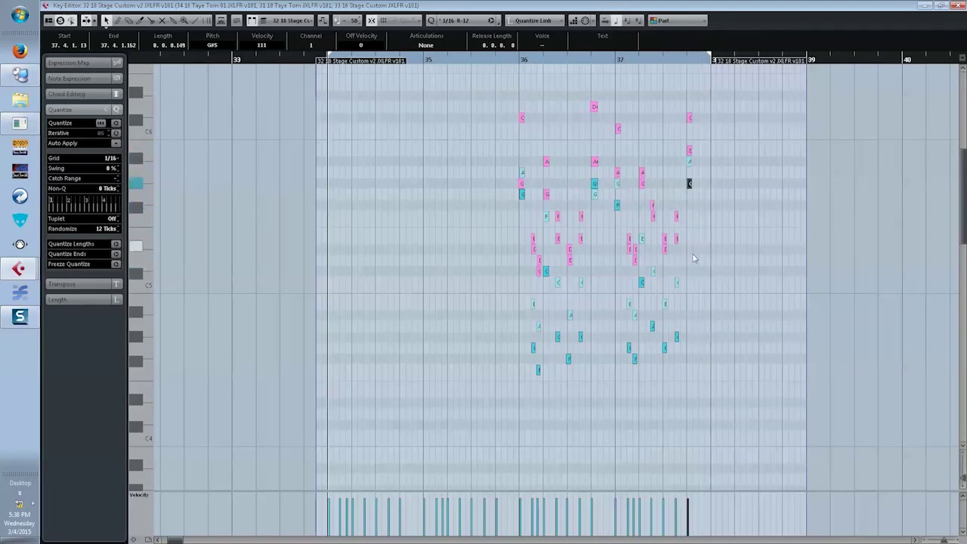
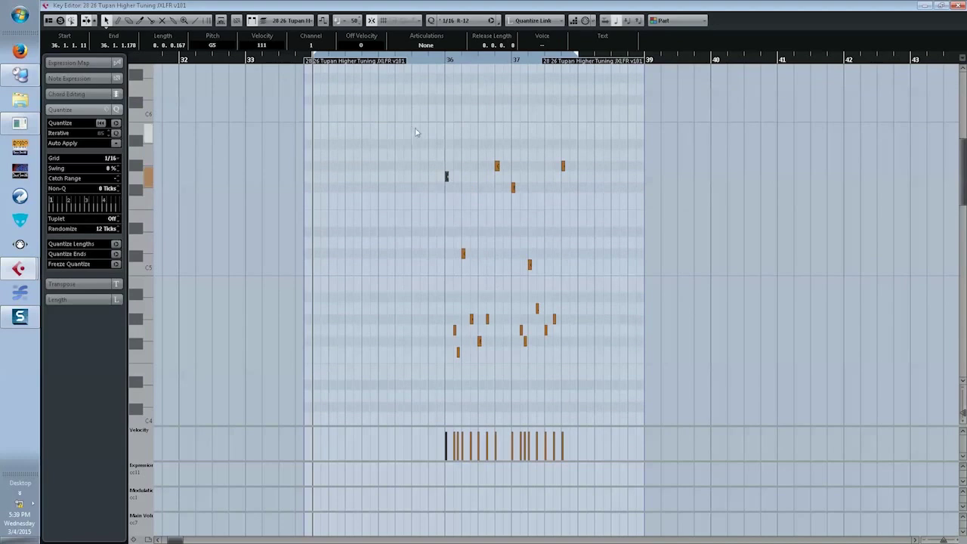
# - Transpose all the 28 26 Tupan Higher Tuning notes in bars 36–37 down two octaves
pyautogui.moveTo(408, 130); pyautogui.dragTo(621, 384)
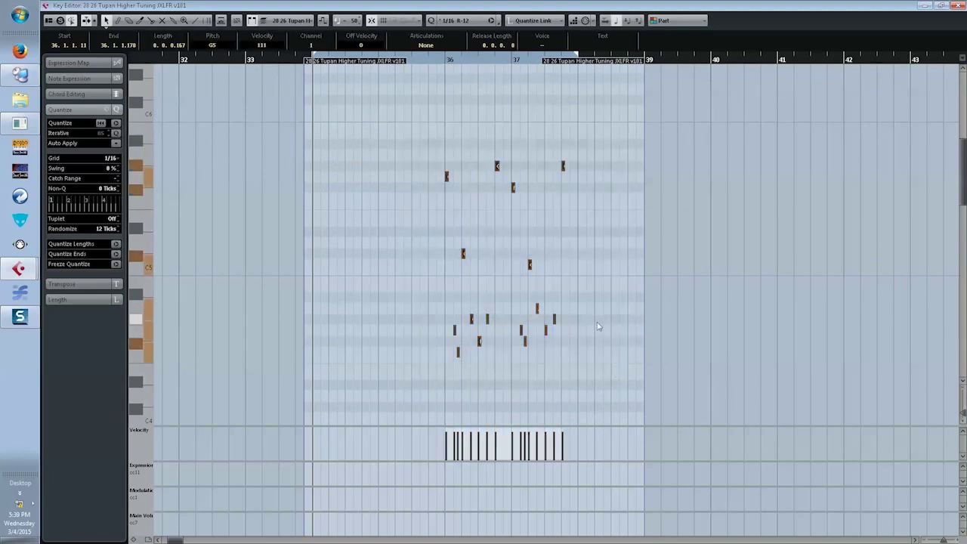
pyautogui.press('Down')
pyautogui.press('Down')
pyautogui.press('Down')
pyautogui.press('Down')
pyautogui.press('Down')
pyautogui.press('Down')
pyautogui.press('Down')
pyautogui.press('Down')
pyautogui.press('Down')
pyautogui.press('Down')
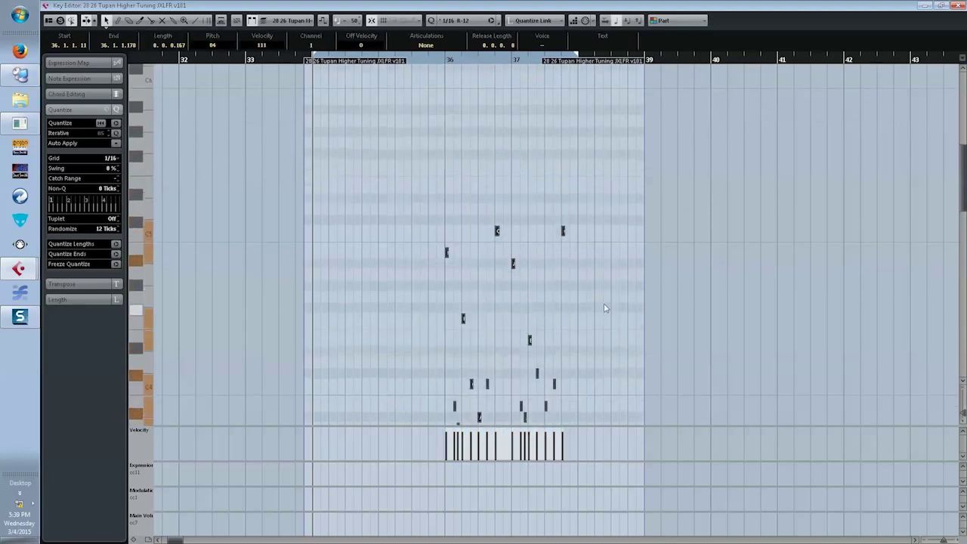
pyautogui.press('Down')
pyautogui.press('Down')
pyautogui.press('Down')
pyautogui.press('Down')
pyautogui.press('Down')
pyautogui.press('Down')
pyautogui.press('Down')
pyautogui.press('Down')
pyautogui.press('Down')
pyautogui.press('Down')
pyautogui.press('Down')
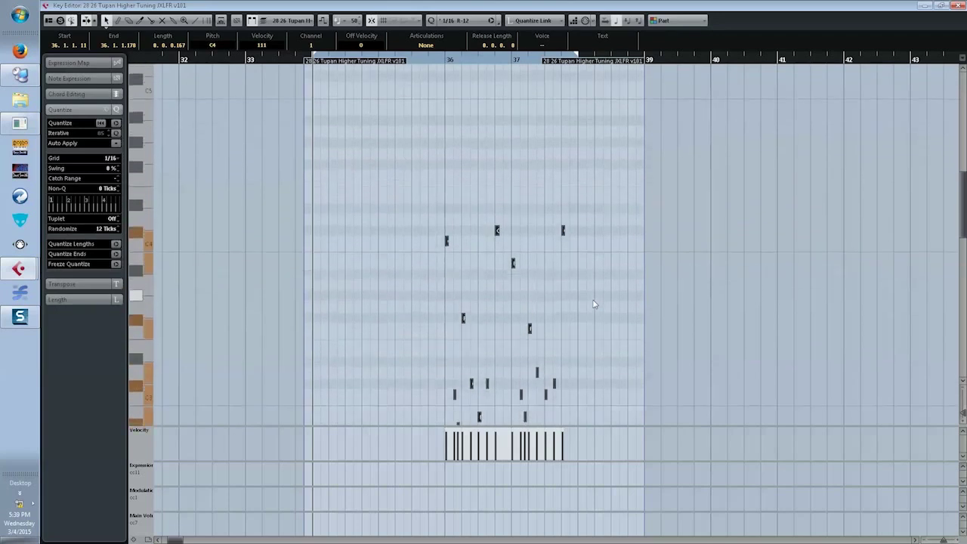
pyautogui.press('Down')
pyautogui.press('Down')
pyautogui.press('Down')
pyautogui.click(581, 299)
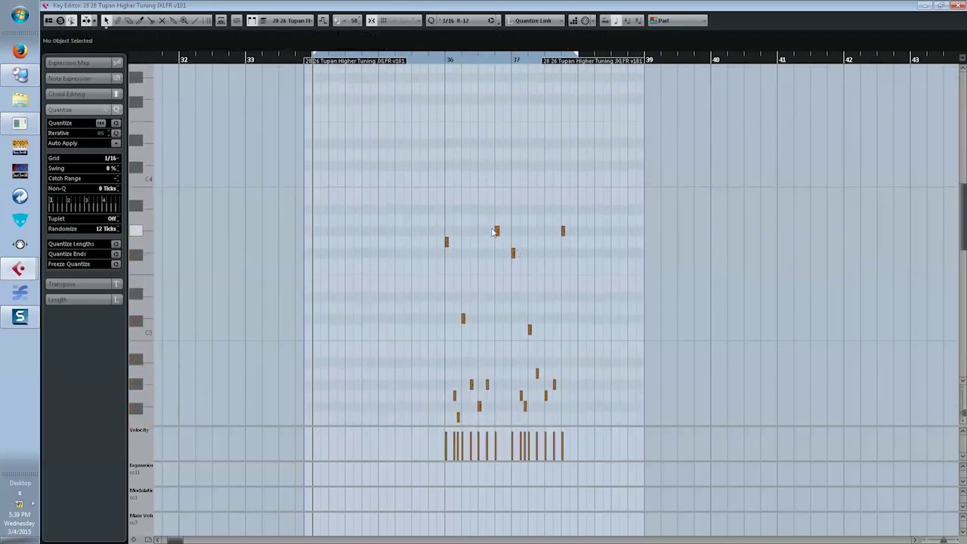
# - Quantize all the 28 26 Tupan Higher Tuning notes to a plain 1/16 grid and return to the project window
pyautogui.click(498, 231)
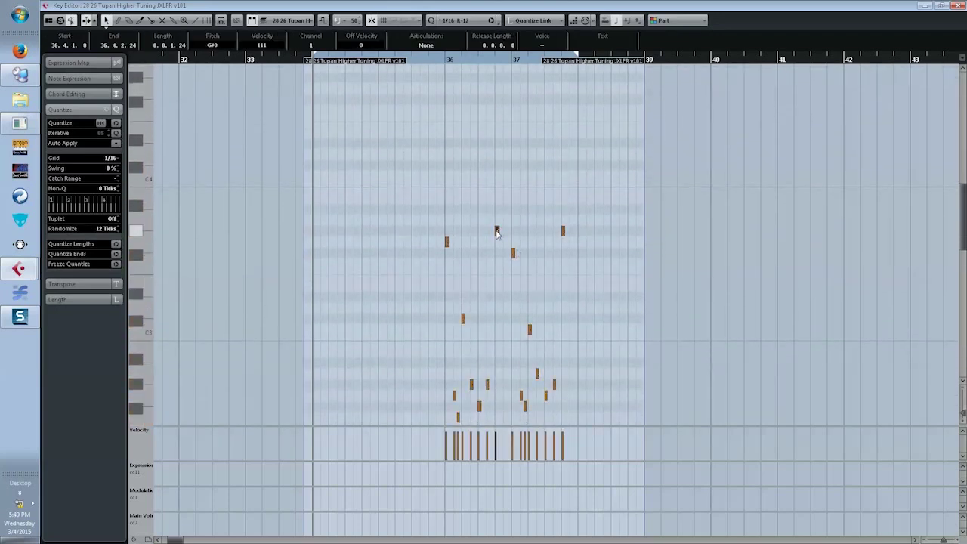
pyautogui.click(438, 203)
pyautogui.moveTo(413, 184); pyautogui.dragTo(626, 406)
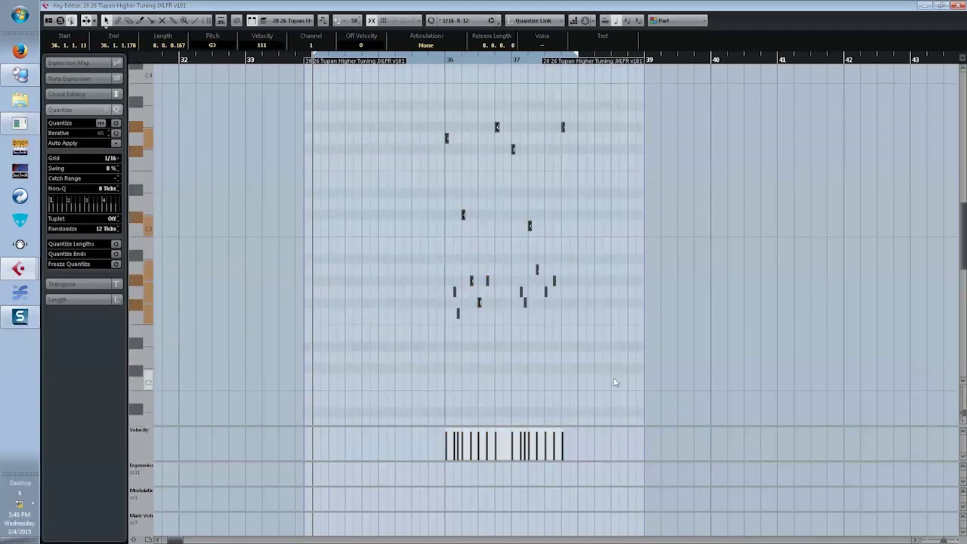
pyautogui.click(457, 21)
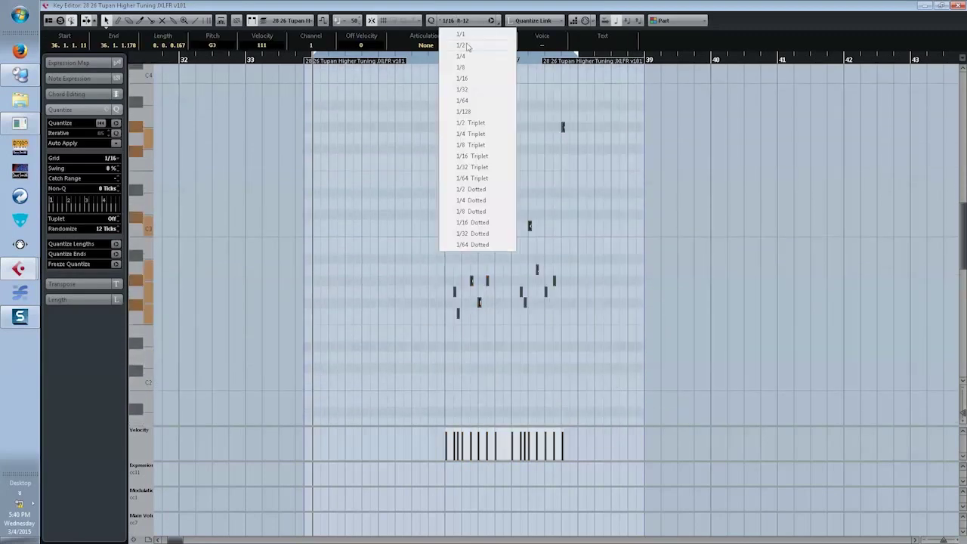
pyautogui.click(464, 79)
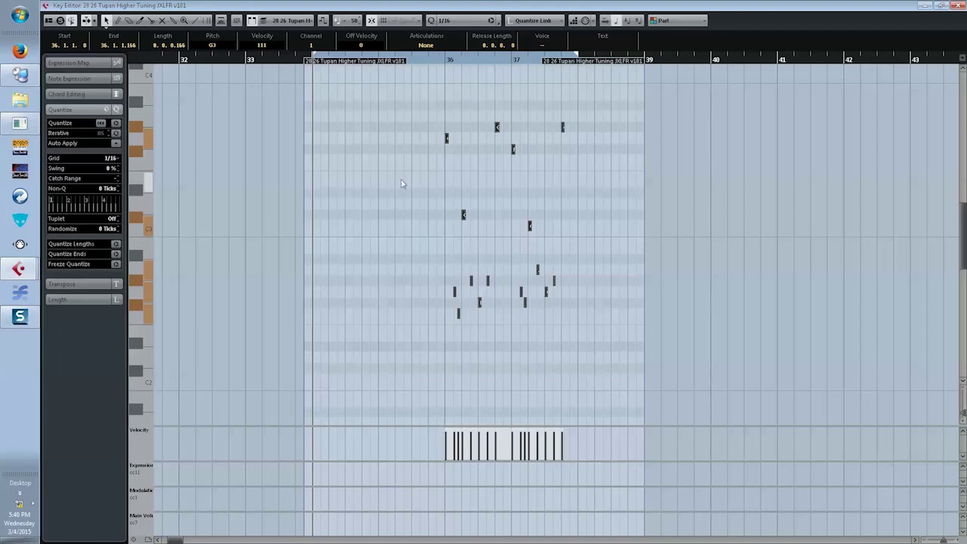
pyautogui.click(501, 227)
pyautogui.press('Return')
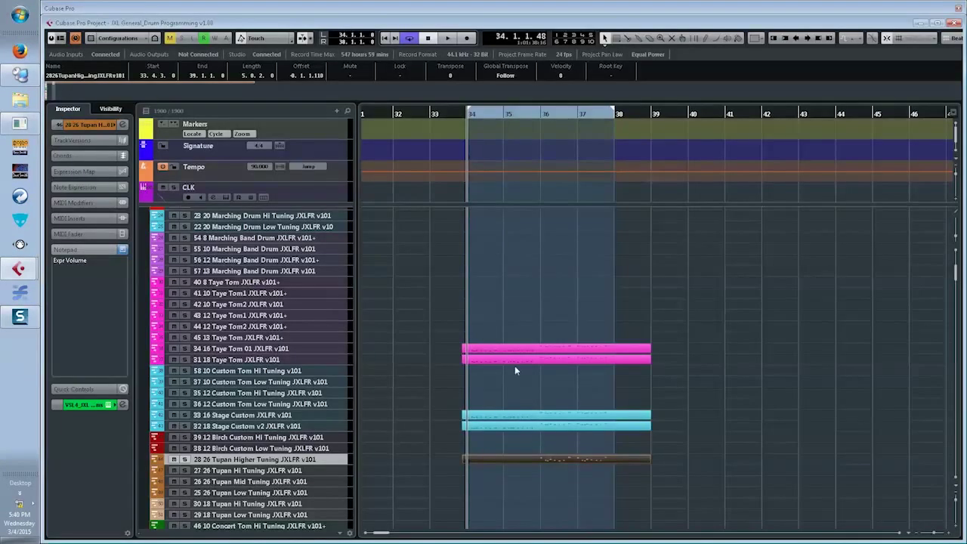
# - Paste a copy of the Tupan part onto the 27 26 Tupan Hi Tuning track and open it in the Key Editor
pyautogui.click(293, 474)
pyautogui.hotkey('ctrl', 'v')
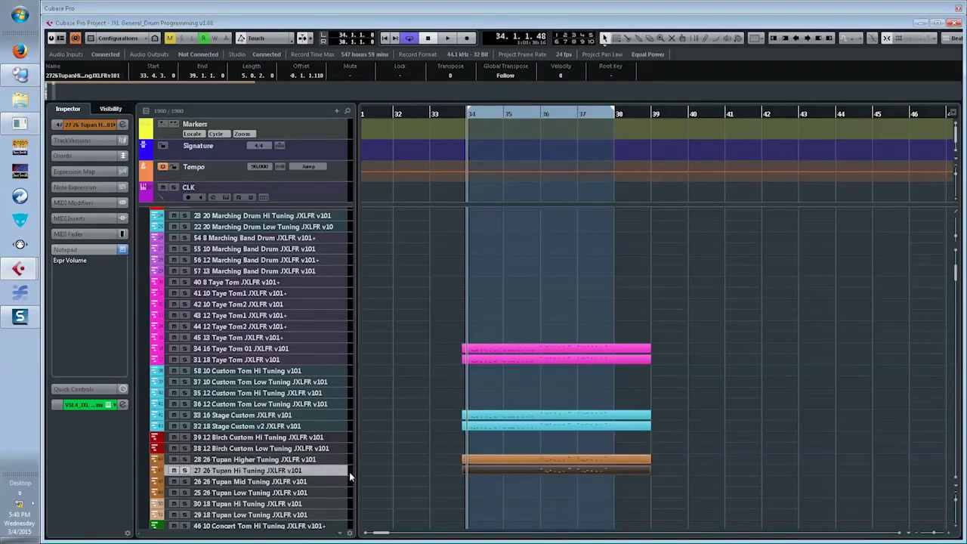
pyautogui.press('Return')
pyautogui.scroll(1, 356, 113)
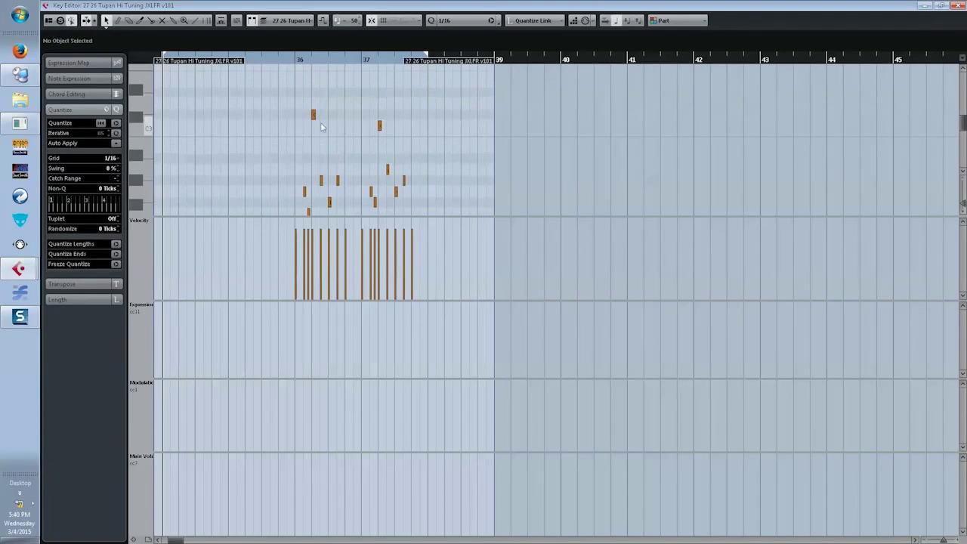
pyautogui.moveTo(251, 88); pyautogui.dragTo(464, 209)
pyautogui.press('Up')
pyautogui.press('Up')
pyautogui.press('Up')
pyautogui.press('Up')
pyautogui.press('Up')
pyautogui.press('Up')
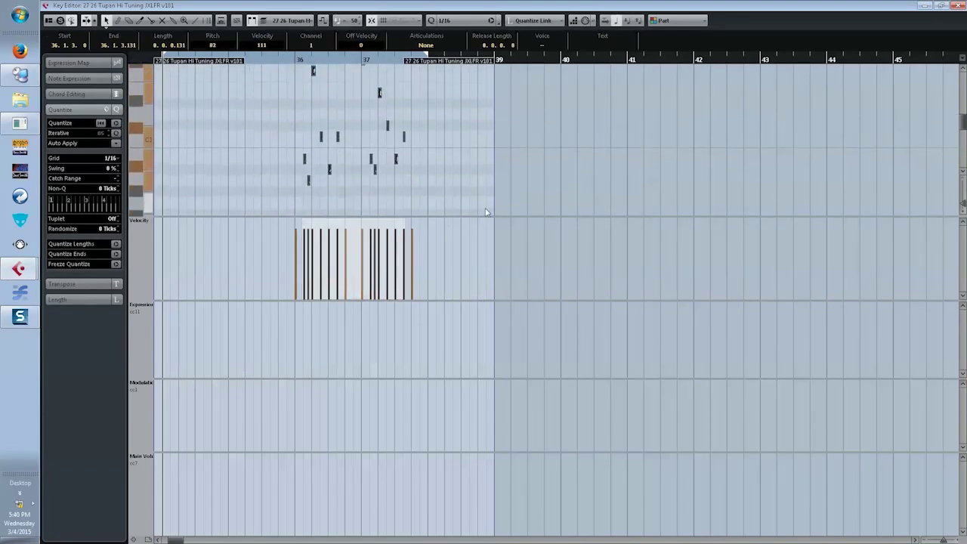
pyautogui.press('Up')
pyautogui.press('Up')
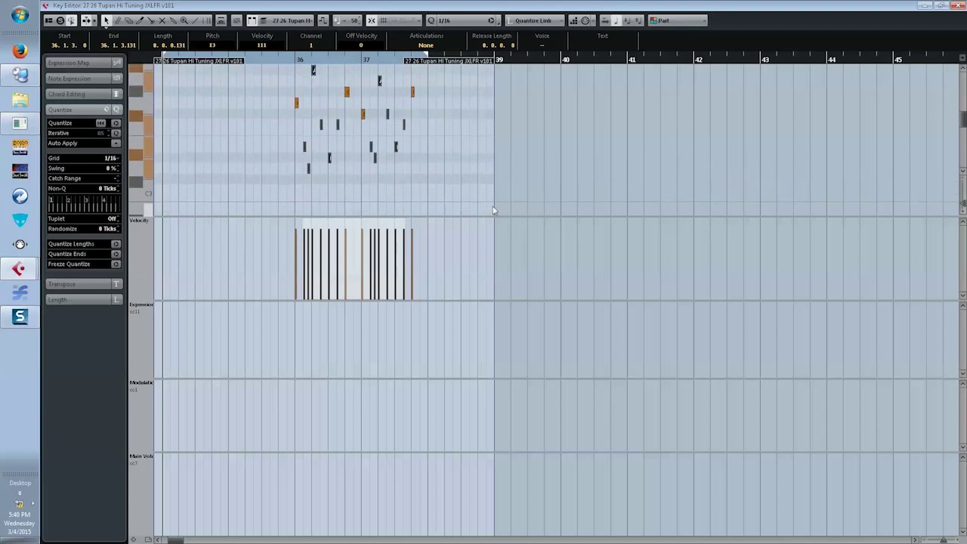
pyautogui.press('Up')
pyautogui.press('Up')
pyautogui.press('Up')
# - Transpose all the 27 26 Tupan Hi Tuning notes up four semitones, so the first note is B3, and return to the project window
pyautogui.moveTo(264, 71); pyautogui.dragTo(456, 219)
pyautogui.scroll(5, 467, 167)
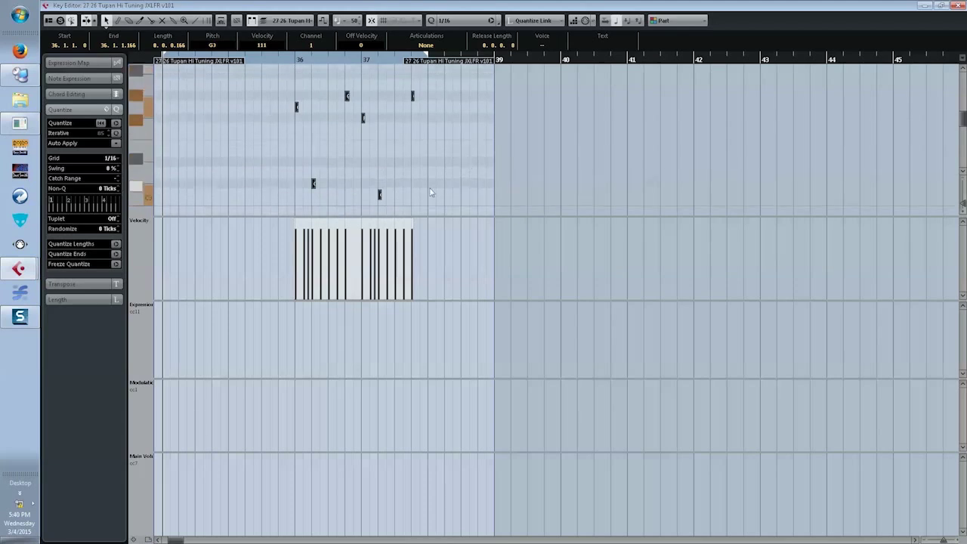
pyautogui.press('Up')
pyautogui.press('Up')
pyautogui.press('Up')
pyautogui.press('Up')
pyautogui.press('Up')
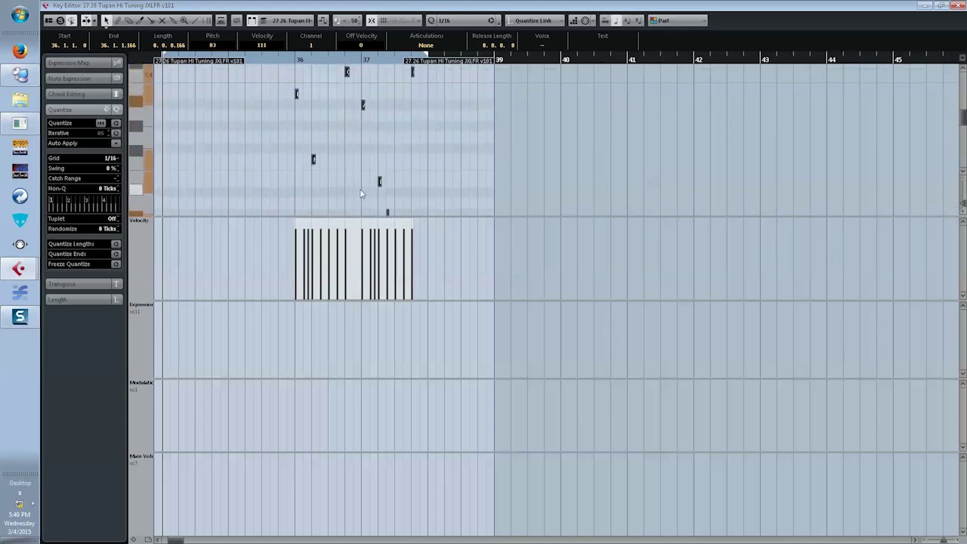
pyautogui.press('Down')
pyautogui.press('Down')
pyautogui.press('Down')
pyautogui.press('Down')
pyautogui.press('Down')
pyautogui.press('Down')
pyautogui.press('Down')
pyautogui.press('Down')
pyautogui.press('Down')
pyautogui.press('Down')
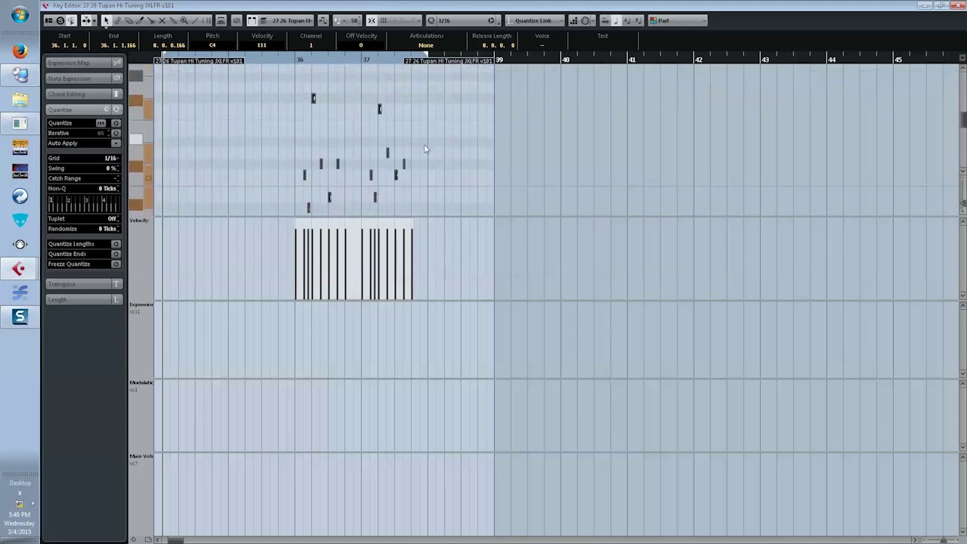
pyautogui.press('Return')
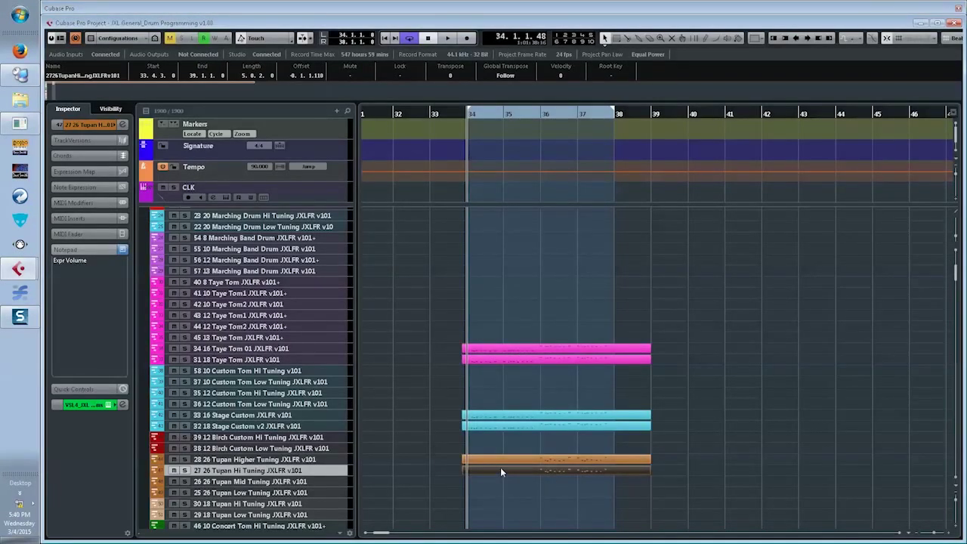
# - Paste a copy of the Tupan part onto the 26 26 Tupan Mid Tuning track and open it in the Key Editor without controller lanes
pyautogui.click(246, 483)
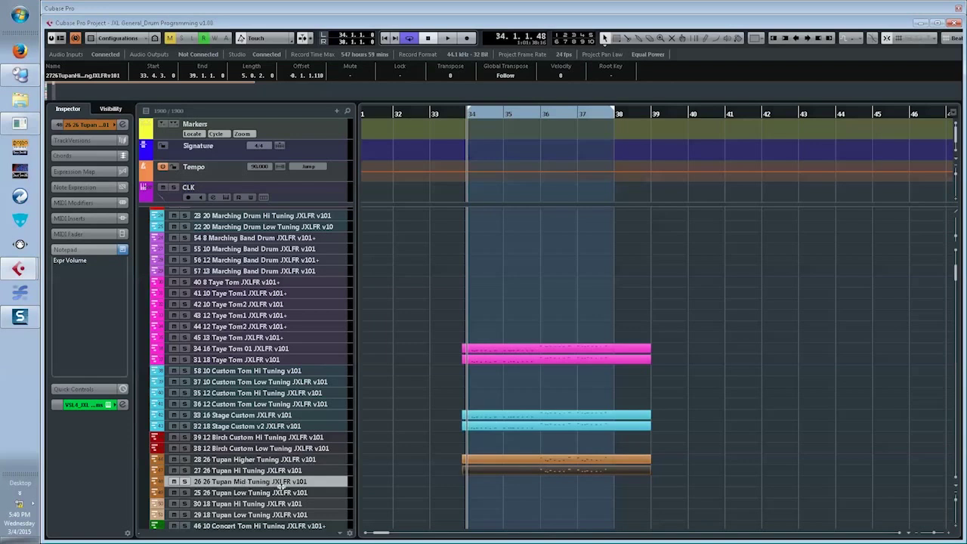
pyautogui.press('Return')
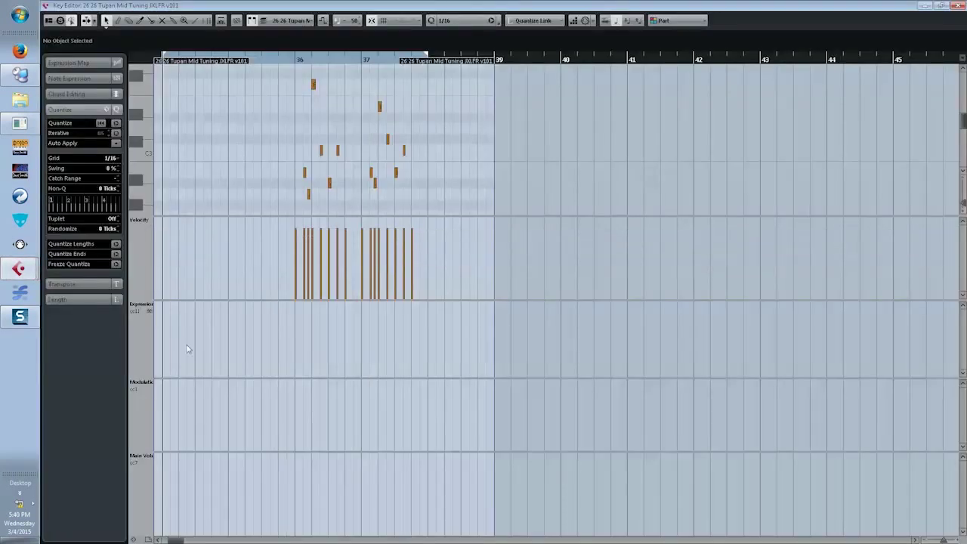
pyautogui.click(148, 539)
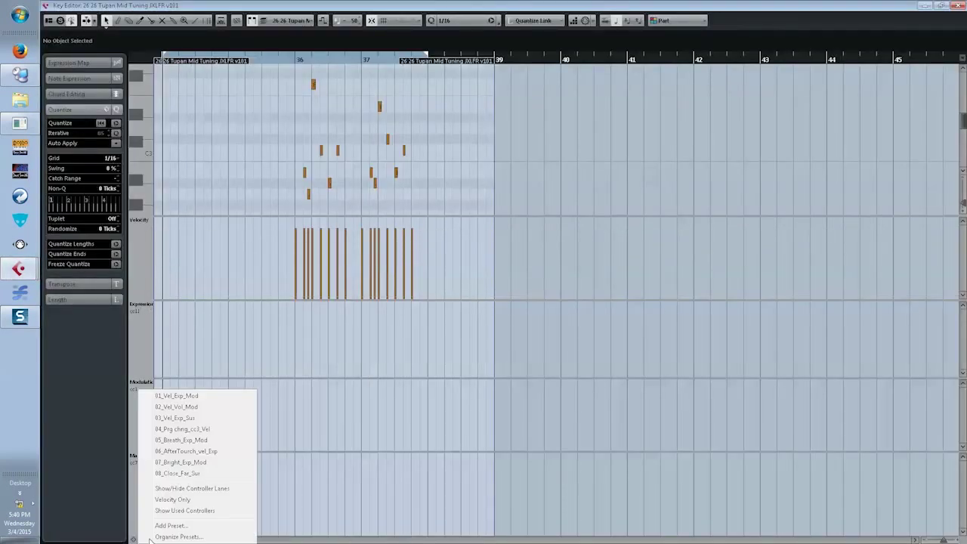
pyautogui.click(169, 490)
pyautogui.scroll(5, 335, 282)
# - Transpose all the 26 26 Tupan Mid Tuning notes down four semitones, so the first note is G3, and close the editor
pyautogui.moveTo(245, 235); pyautogui.dragTo(483, 533)
pyautogui.press('Up')
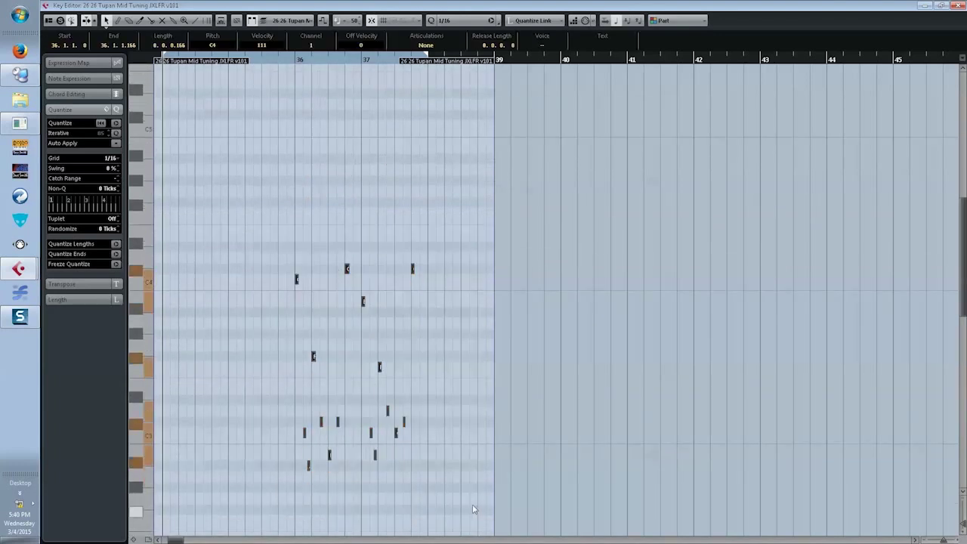
pyautogui.press('Down')
pyautogui.press('Down')
pyautogui.press('Down')
pyautogui.press('Down')
pyautogui.press('Down')
pyautogui.click(397, 379)
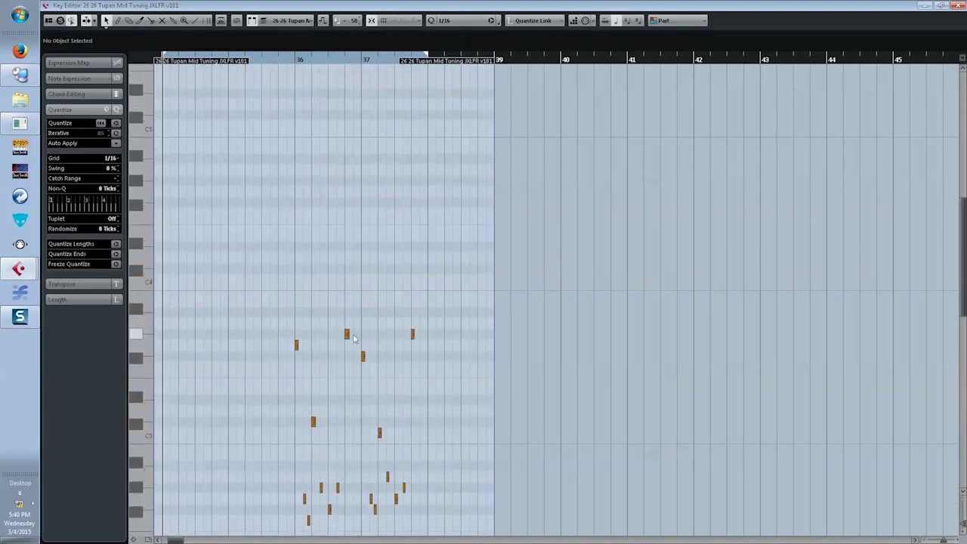
pyautogui.click(347, 334)
pyautogui.press('Escape')
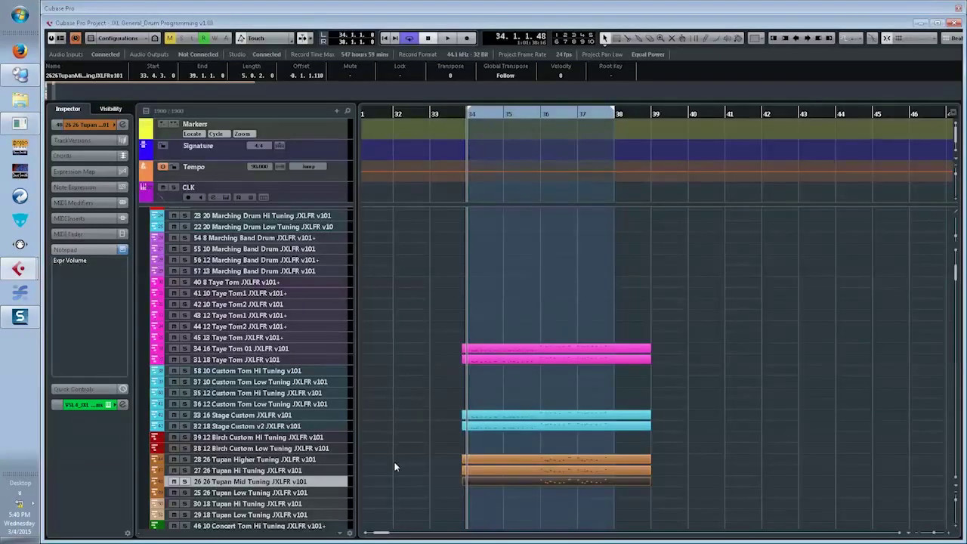
# - Paste a copy of the Tupan part onto the 25 26 Tupan Low Tuning track and open it in the Key Editor without controller lanes
pyautogui.click(329, 493)
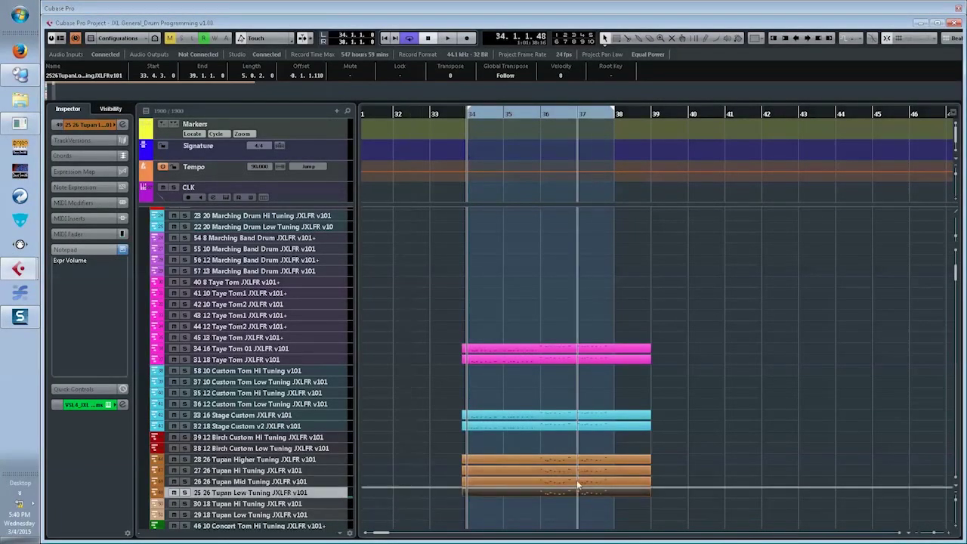
pyautogui.doubleClick(578, 490)
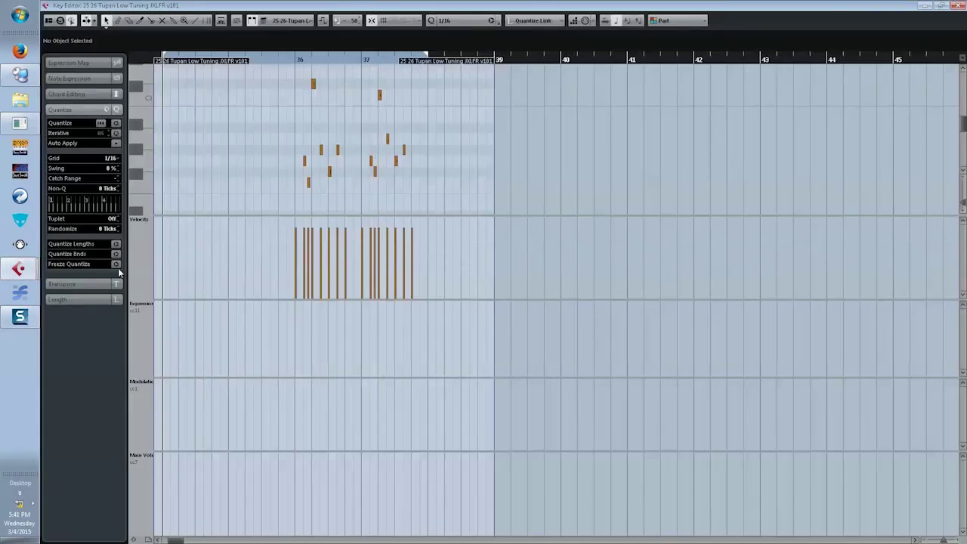
pyautogui.click(148, 540)
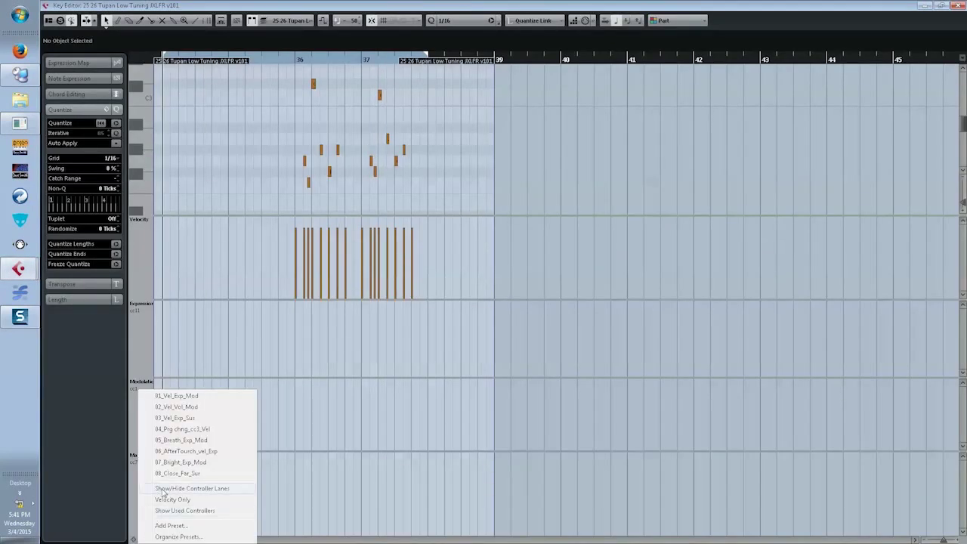
pyautogui.click(163, 490)
pyautogui.scroll(5, 333, 288)
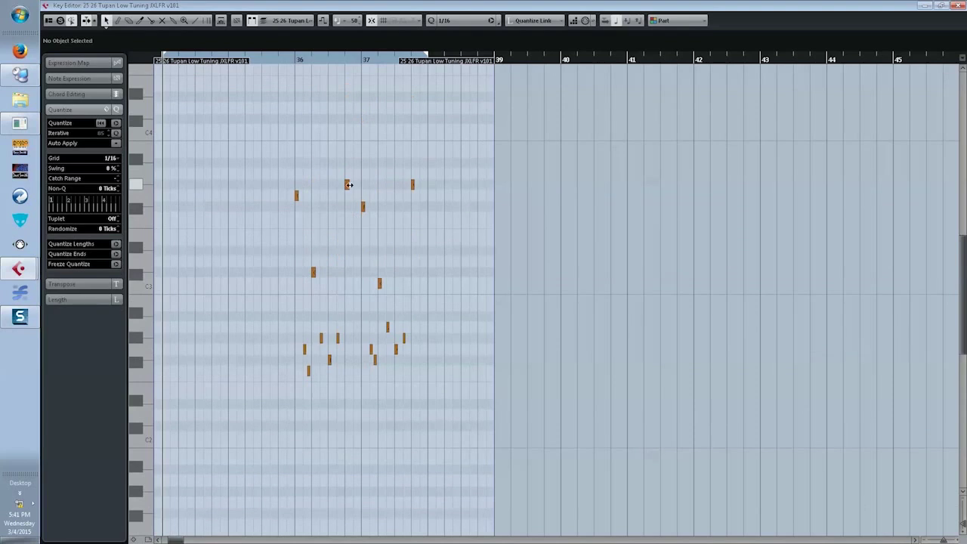
# - Transpose all the 25 26 Tupan Low Tuning notes up eight semitones, so the first note is D#4, and close the editor
pyautogui.moveTo(236, 147); pyautogui.dragTo(478, 421)
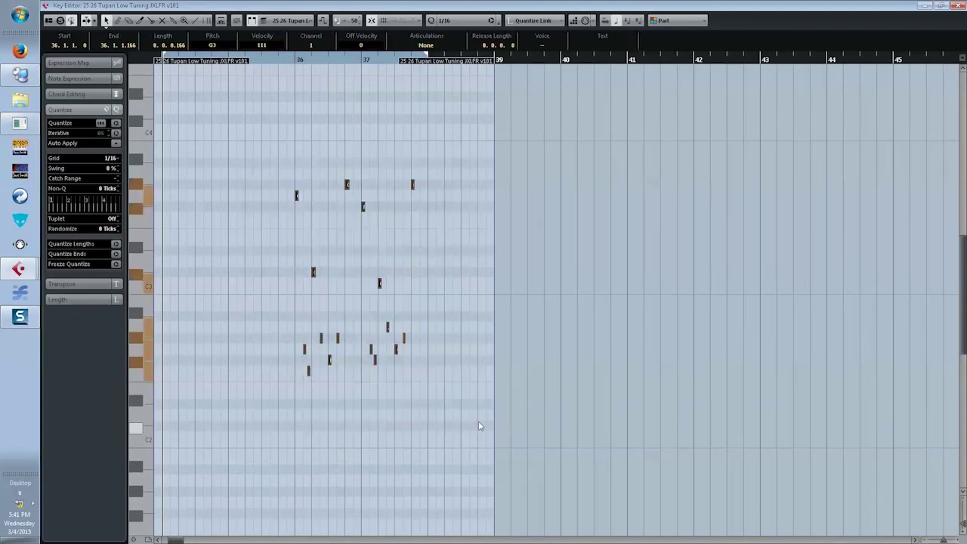
pyautogui.press('Up')
pyautogui.press('Up')
pyautogui.press('Up')
pyautogui.press('Up')
pyautogui.press('Up')
pyautogui.press('Up')
pyautogui.press('Up')
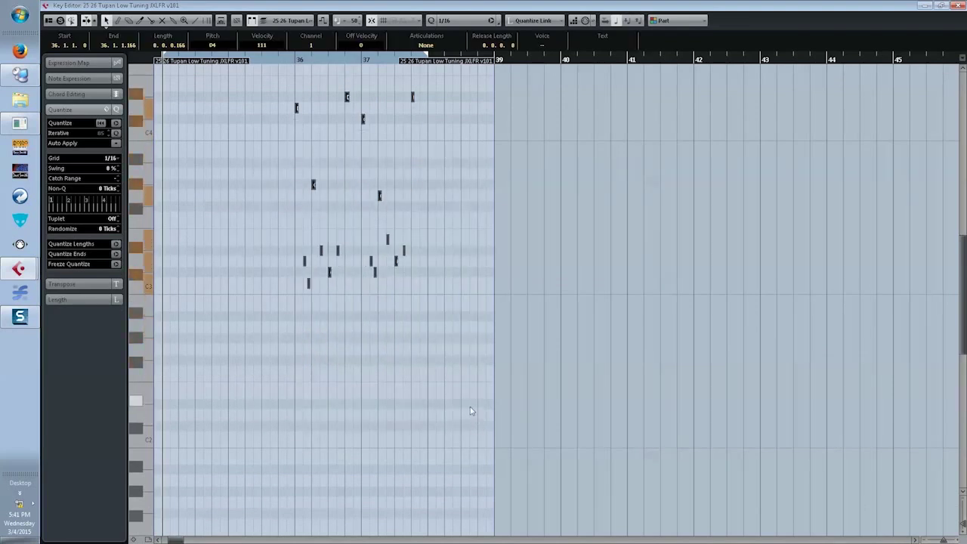
pyautogui.press('Up')
pyautogui.click(431, 140)
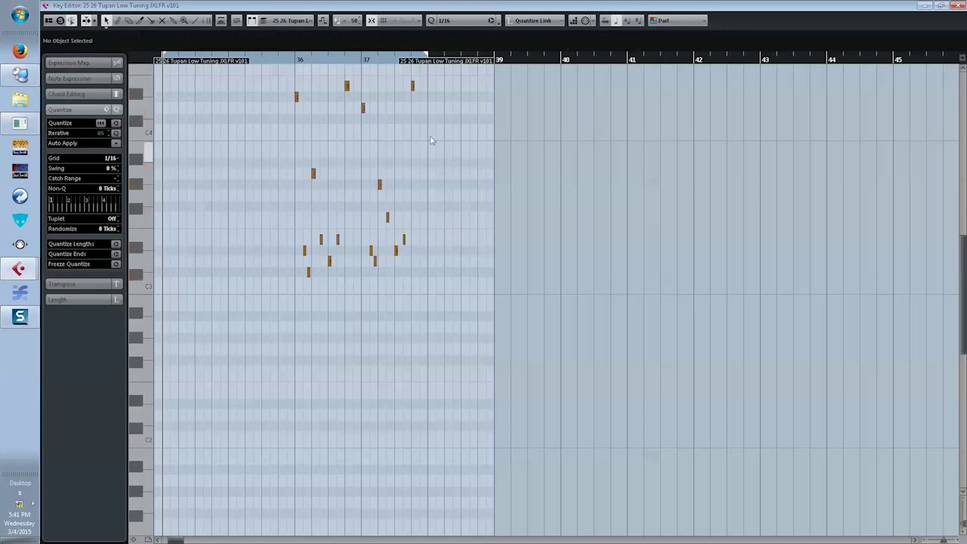
pyautogui.click(347, 86)
pyautogui.click(345, 136)
pyautogui.press('Escape')
# - Open the four 26 Tupan parts together in the Key Editor with the cycle starting at bar 36, and play them back
pyautogui.click(439, 409)
pyautogui.moveTo(437, 445); pyautogui.dragTo(695, 521)
pyautogui.keyDown('ctrl'); pyautogui.click(541, 114); pyautogui.keyUp('ctrl')
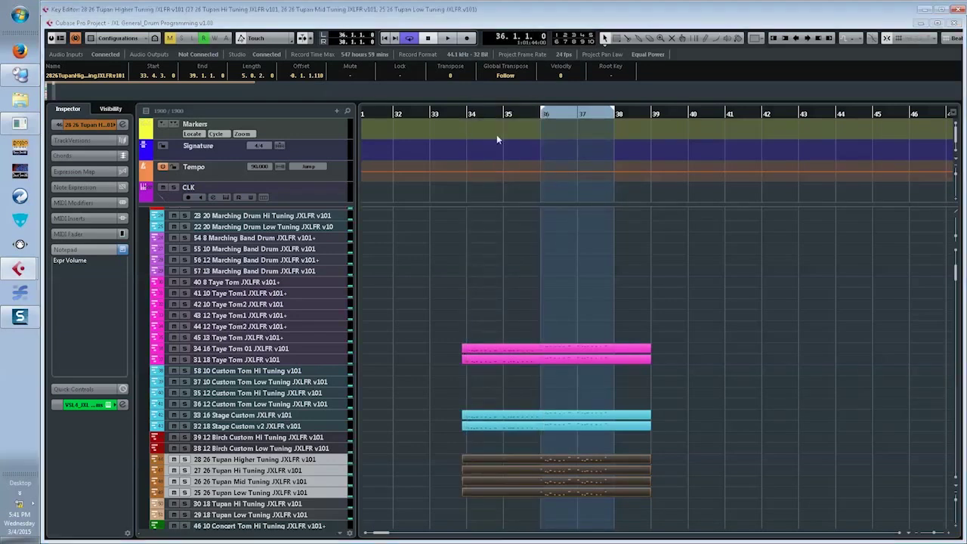
pyautogui.press('Return')
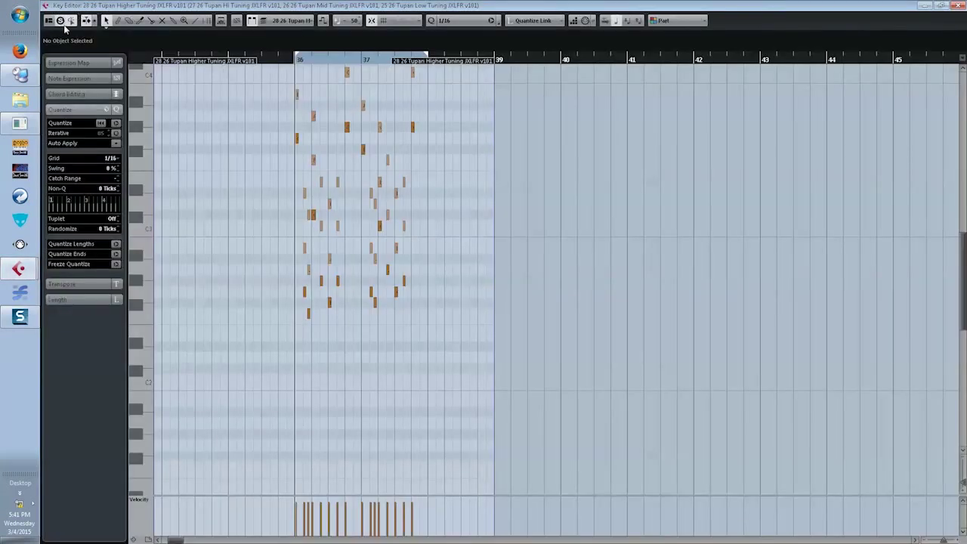
pyautogui.press('space')
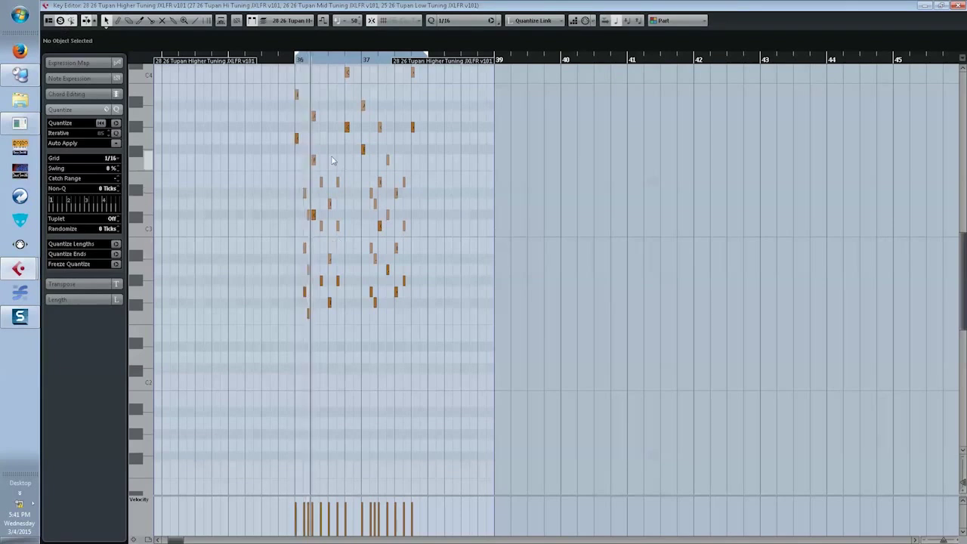
pyautogui.scroll(2, 361, 191)
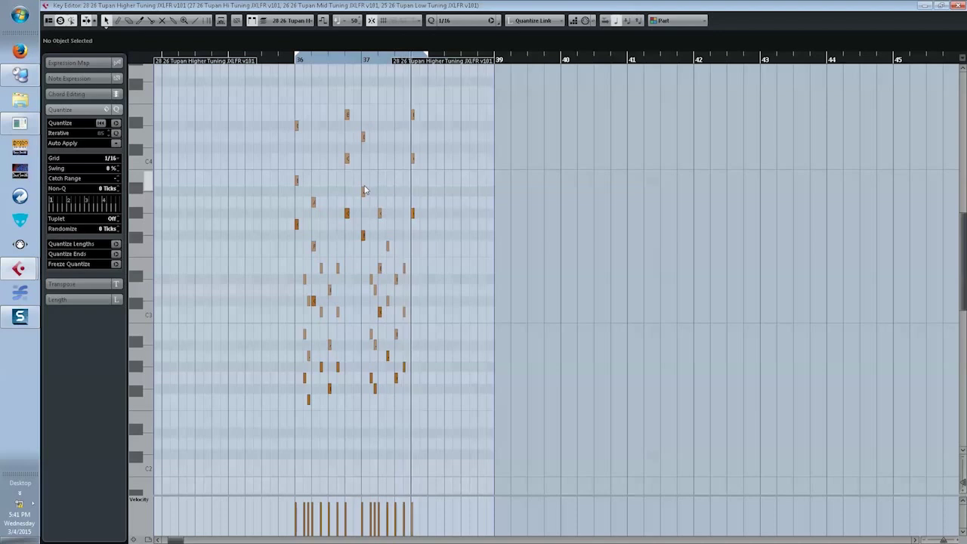
pyautogui.press('space')
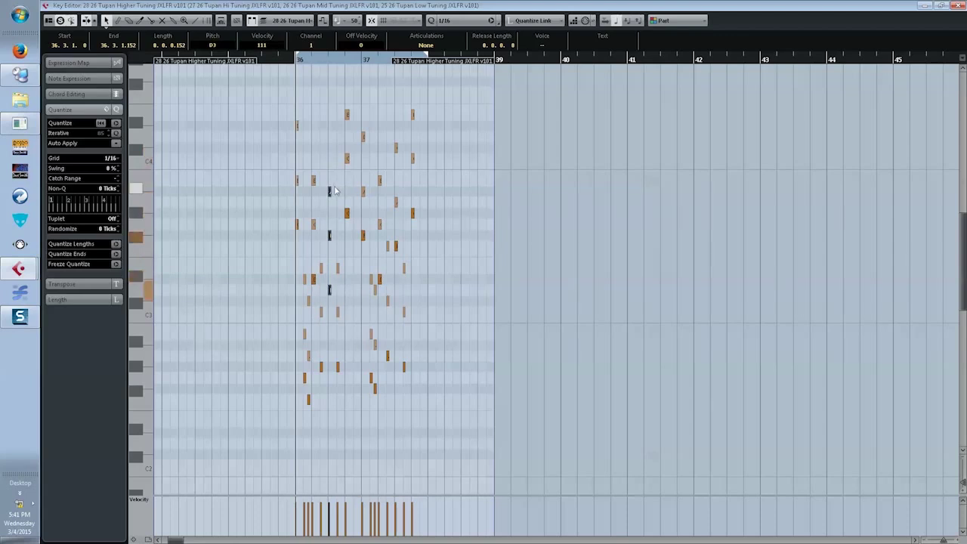
# - Quantize all notes of the four Tupan parts to a 1/16 grid with 16 ticks of randomization and listen to them
pyautogui.click(320, 155)
pyautogui.moveTo(265, 97); pyautogui.dragTo(529, 435)
pyautogui.click(497, 22)
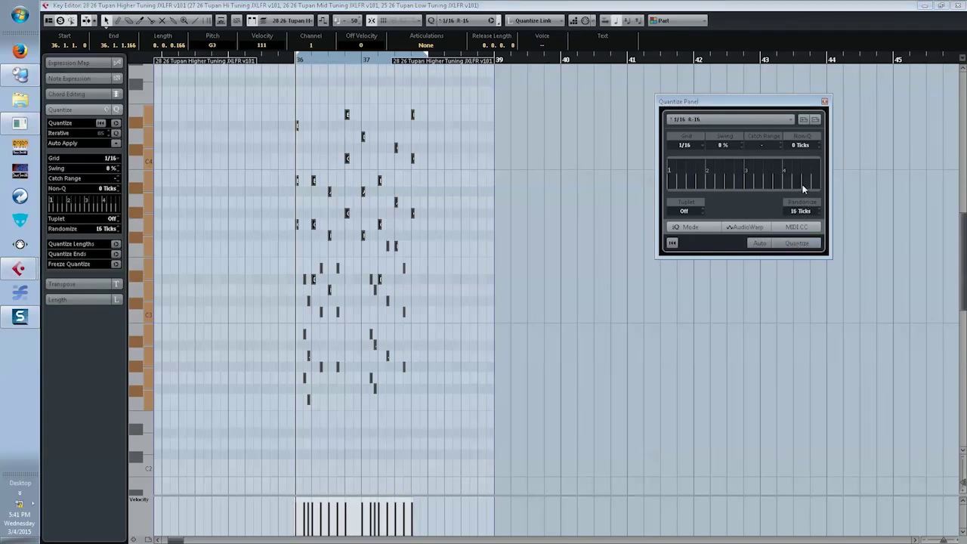
pyautogui.click(796, 244)
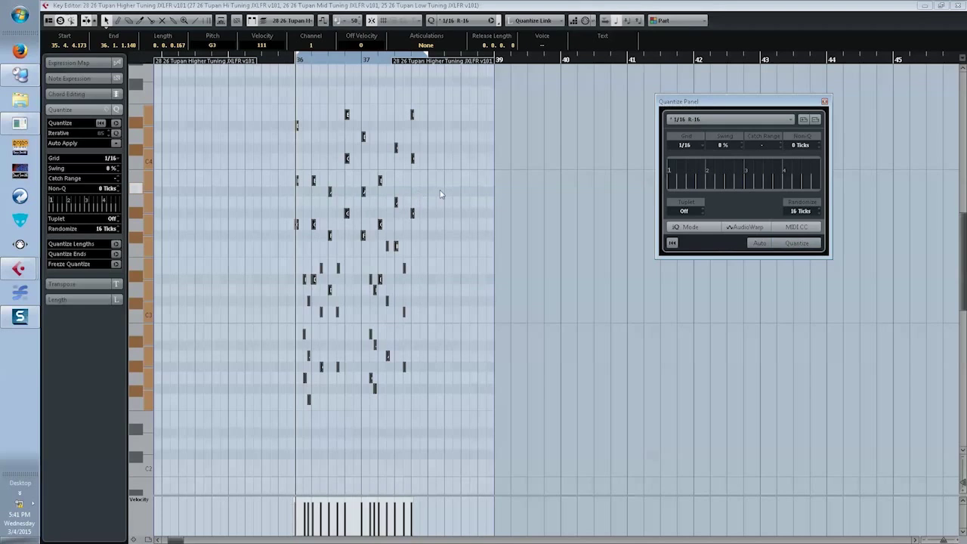
pyautogui.press('space')
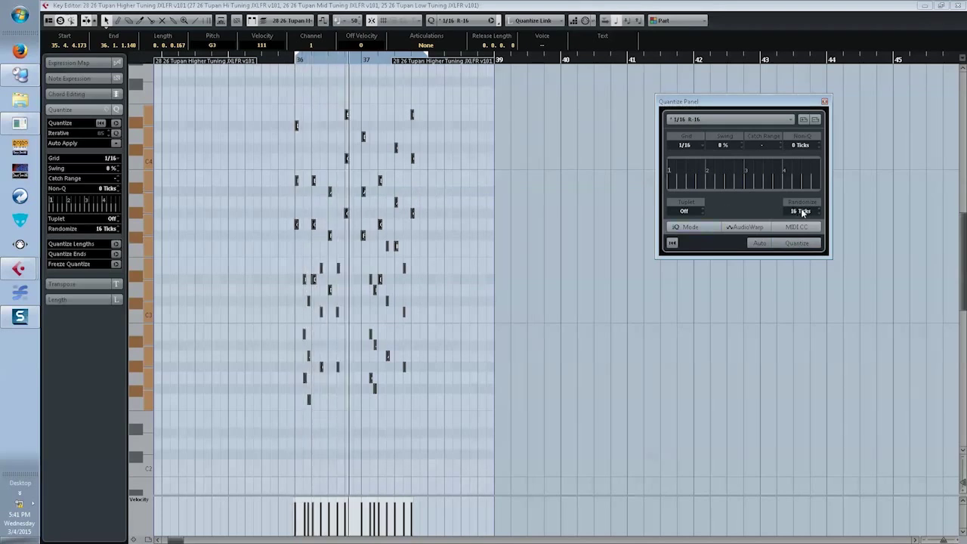
# - Requantize the Tupan notes to 1/16 with randomization set to 10 ticks and return to the project window
pyautogui.scroll(2, 799, 210)
pyautogui.click(795, 243)
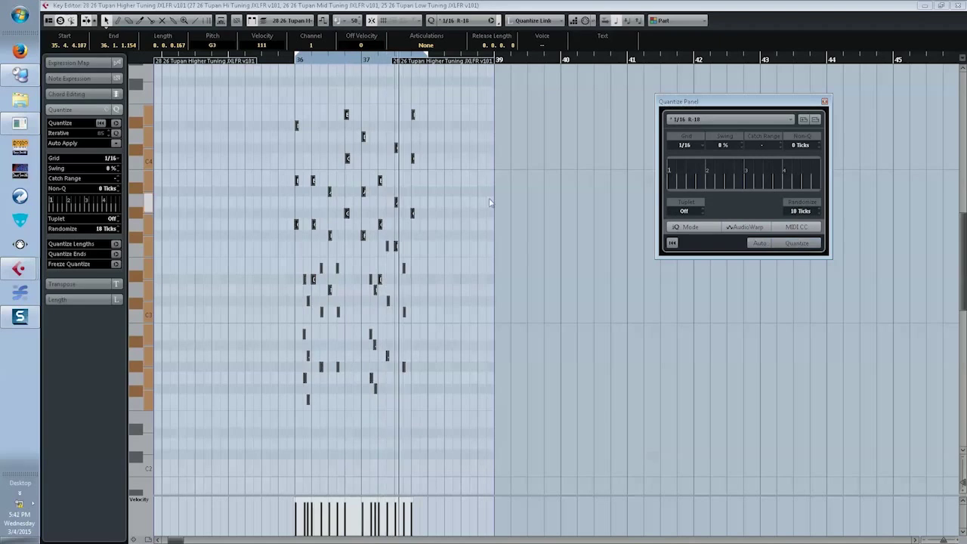
pyautogui.click(454, 222)
pyautogui.press('Return')
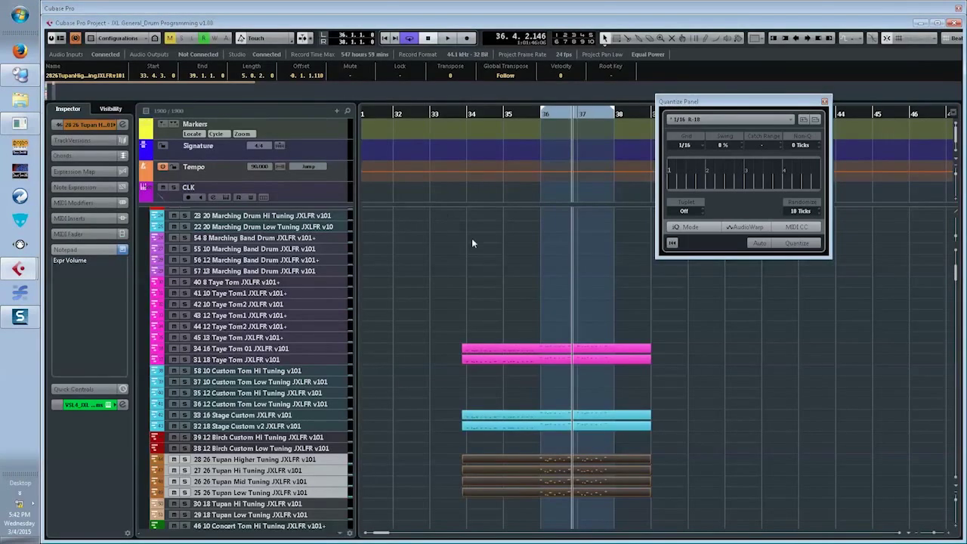
# - Set the cycle start to bar 34 and play the layered drum arrangement from there
pyautogui.click(498, 280)
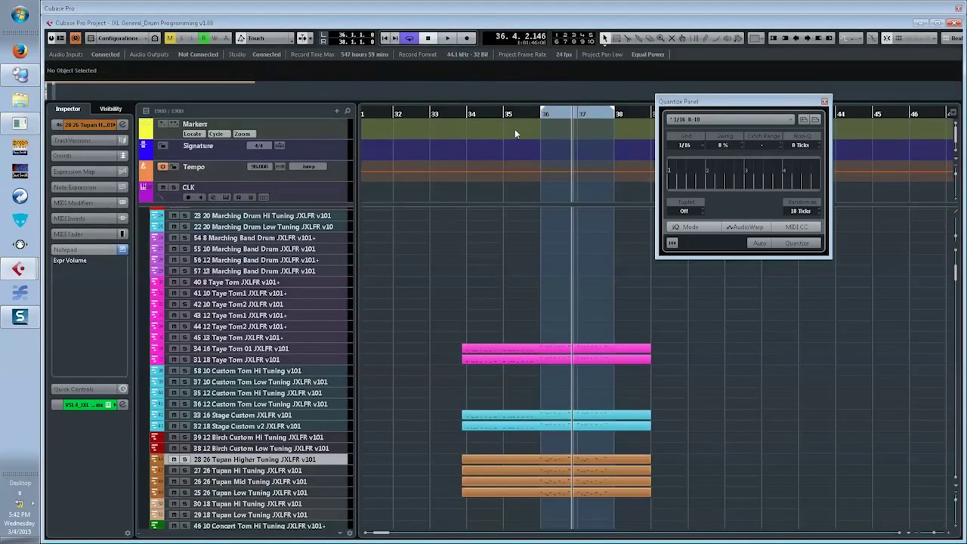
pyautogui.keyDown('ctrl'); pyautogui.click(469, 113); pyautogui.keyUp('ctrl')
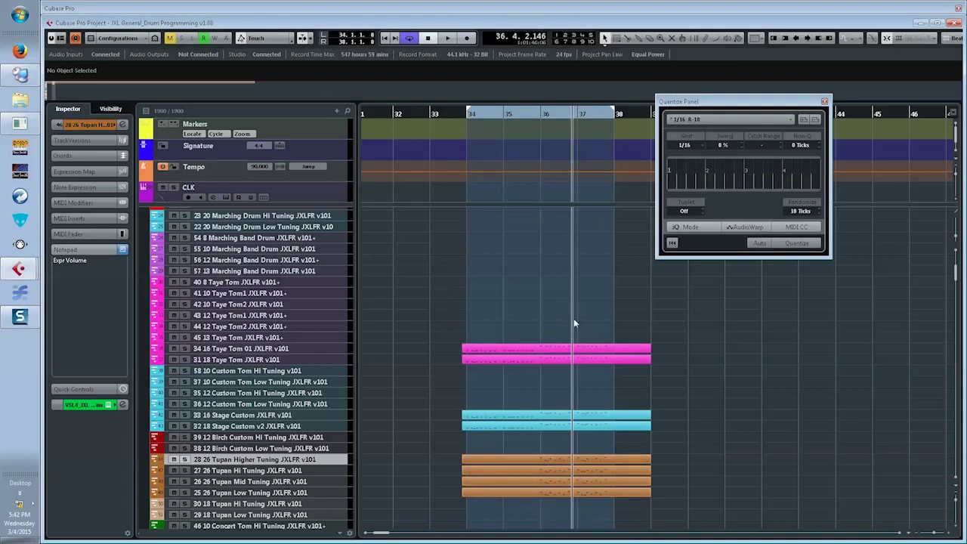
pyautogui.scroll(10, 574, 324)
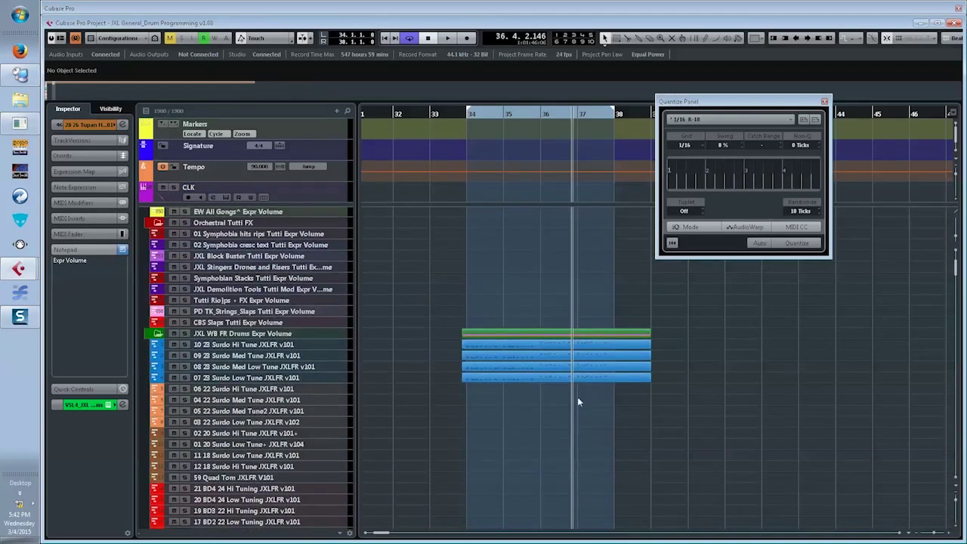
pyautogui.press('KP_1')
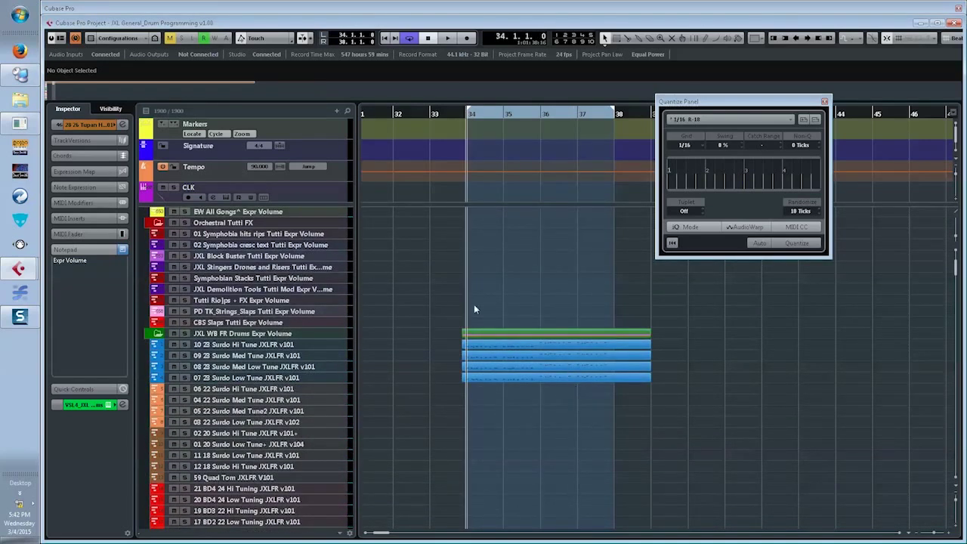
pyautogui.press('space')
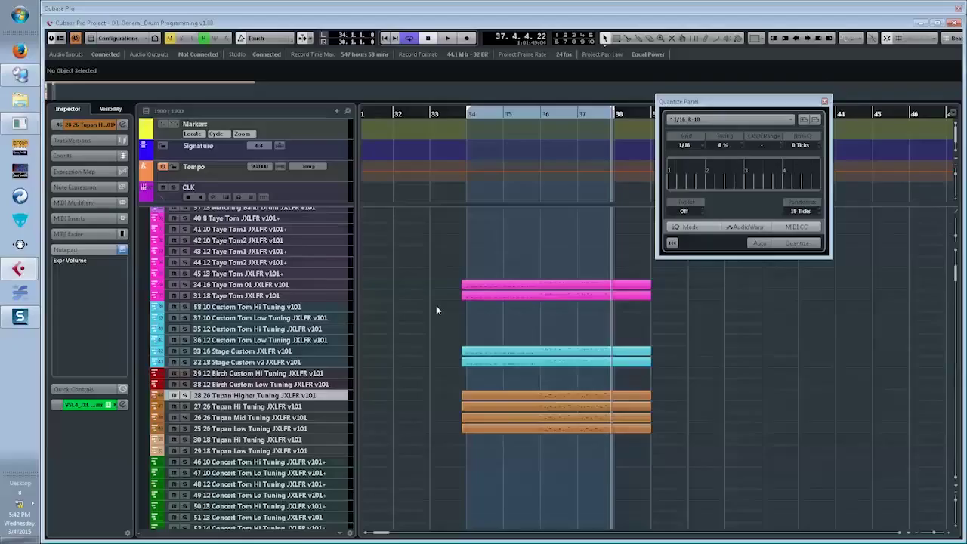
pyautogui.scroll(-3, 436, 305)
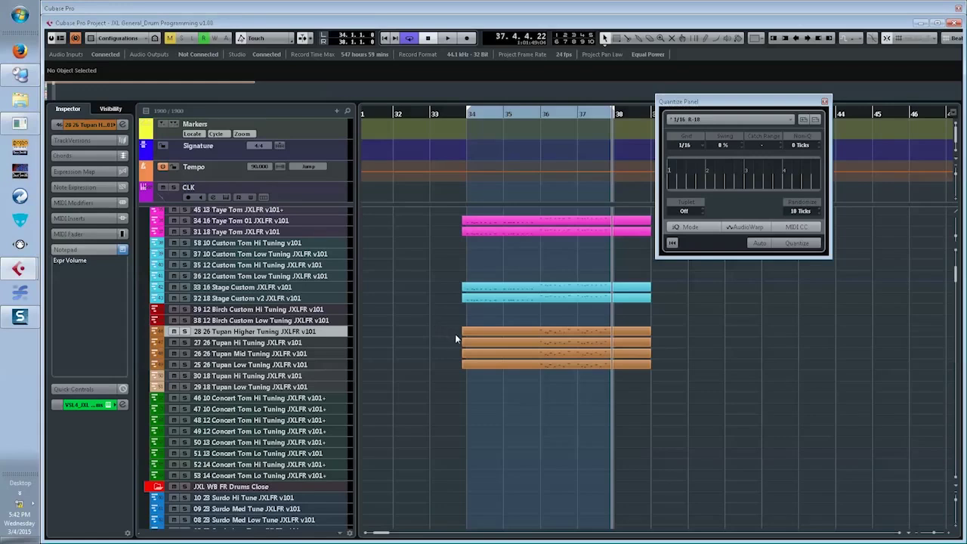
pyautogui.scroll(3, 456, 338)
pyautogui.scroll(15, 456, 339)
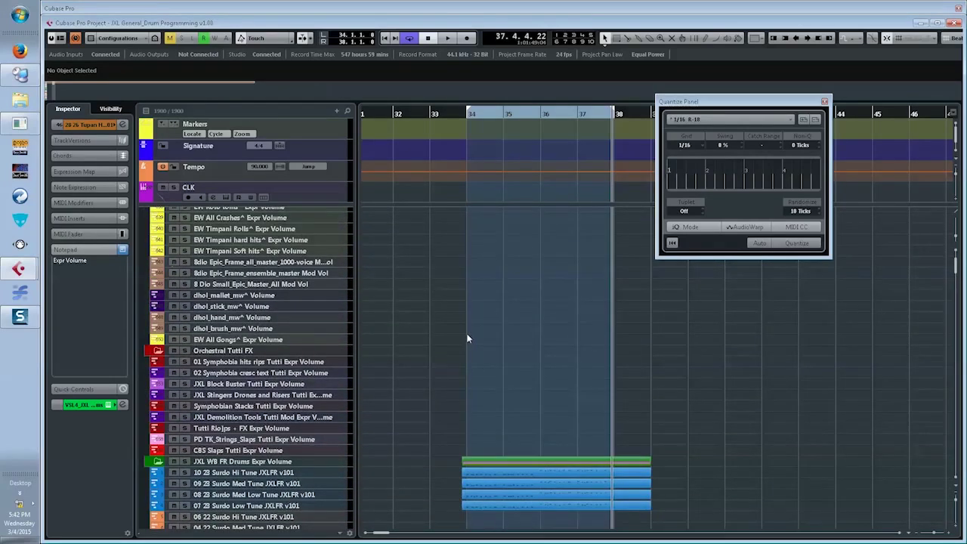
pyautogui.scroll(15, 468, 338)
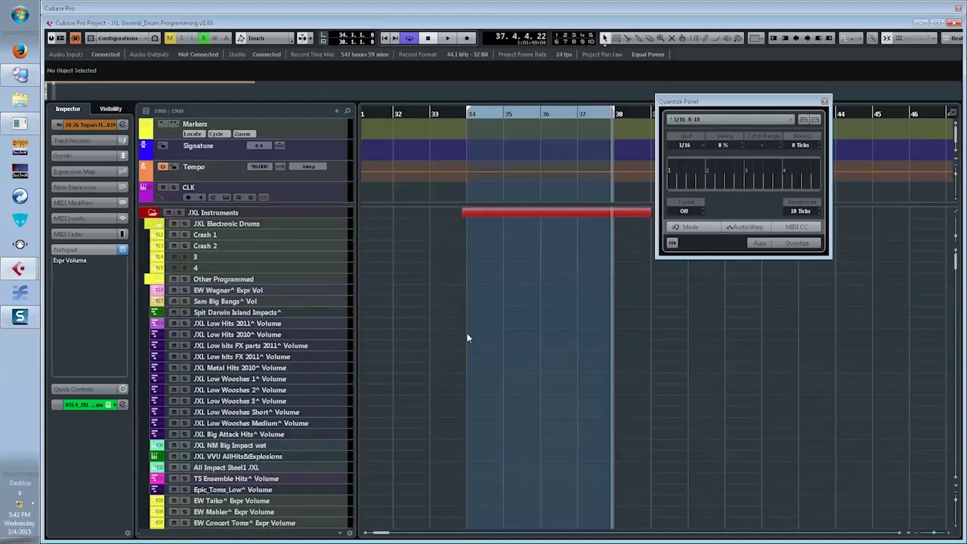
# - Record a low hit on the JXL Low Hits 2011 track, starting from the cycle start at bar 34
pyautogui.click(232, 325)
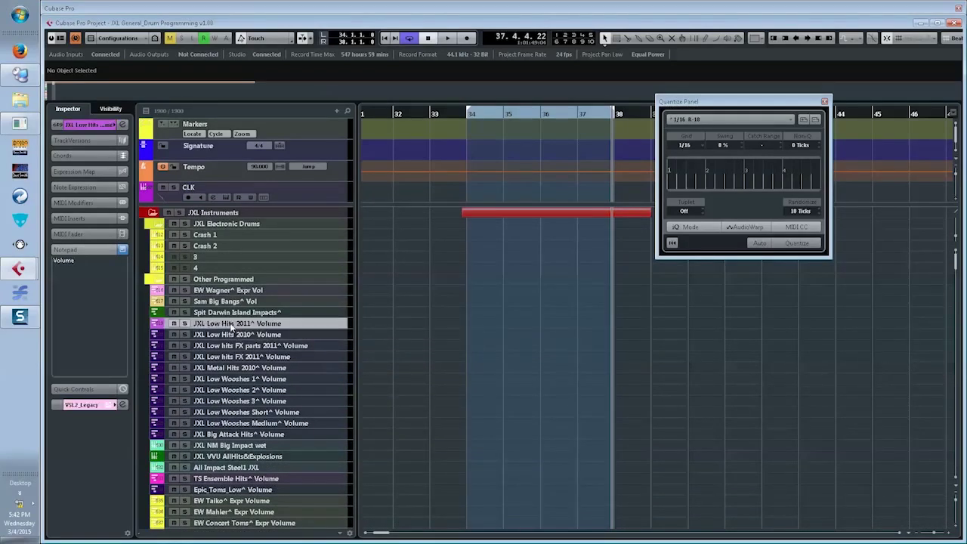
pyautogui.press('KP_1')
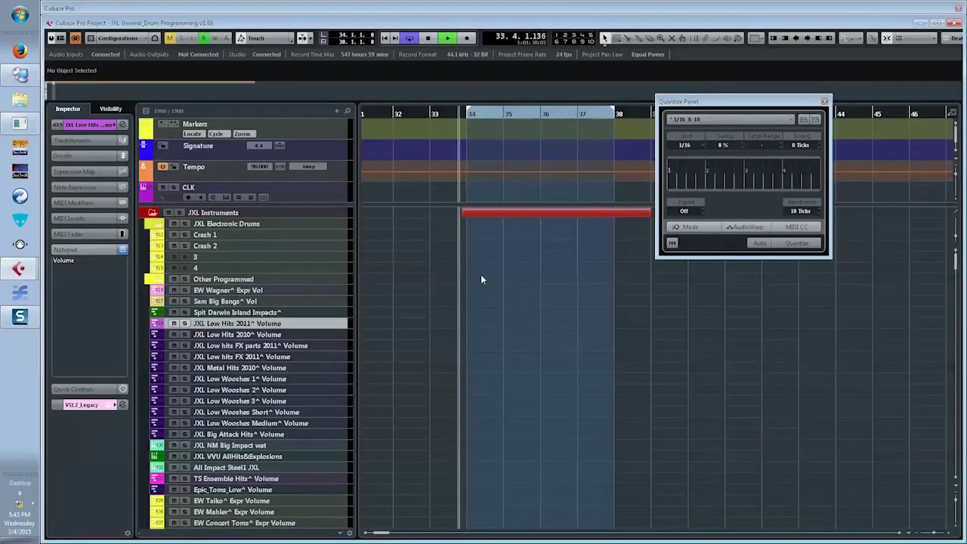
pyautogui.press('KP_Multiply')
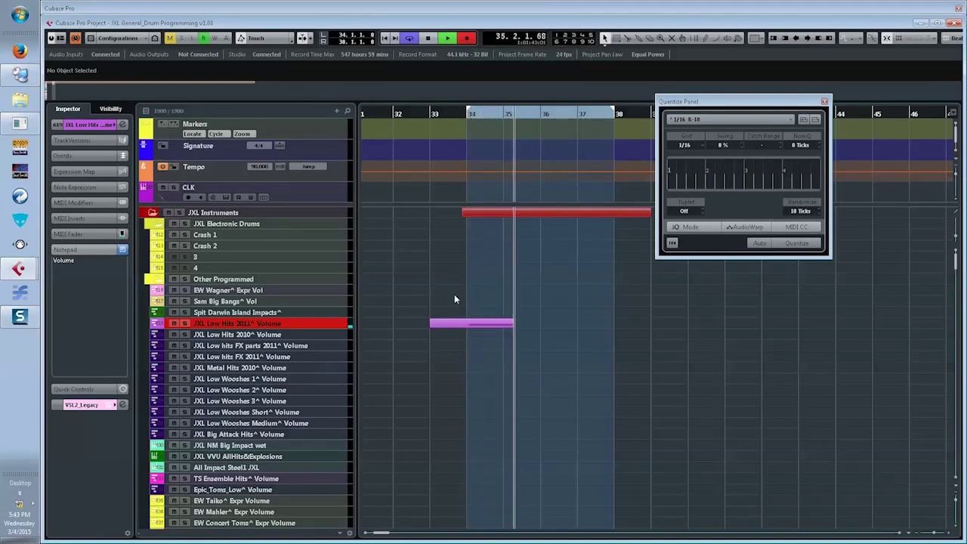
pyautogui.press('space')
# - Open the recorded Low Hits part in the Key Editor, align its D3 note to bar 36 and lengthen it to bar 38
pyautogui.moveTo(469, 324); pyautogui.dragTo(567, 379)
pyautogui.press('Return')
pyautogui.moveTo(219, 97); pyautogui.dragTo(288, 218)
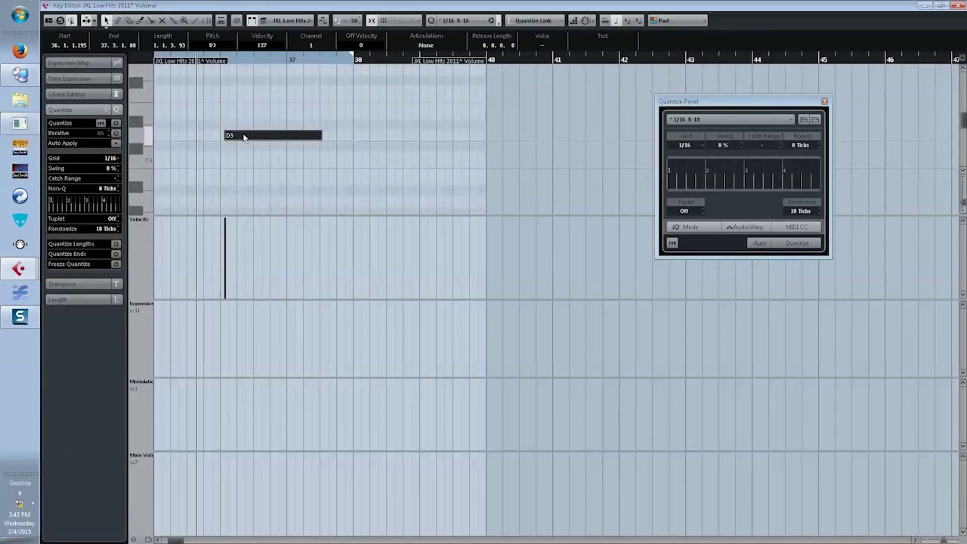
pyautogui.click(274, 165)
pyautogui.moveTo(317, 136); pyautogui.dragTo(336, 134)
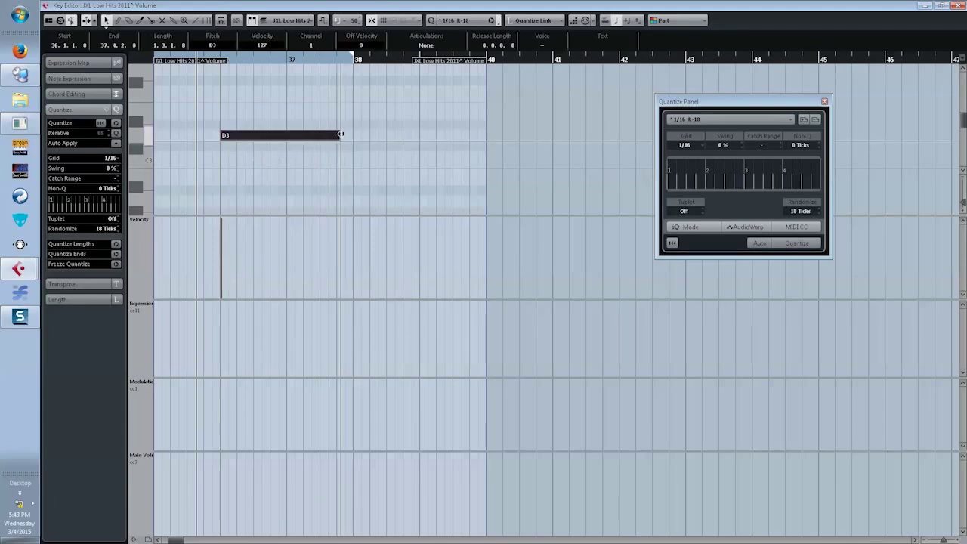
pyautogui.click(341, 167)
pyautogui.press('Return')
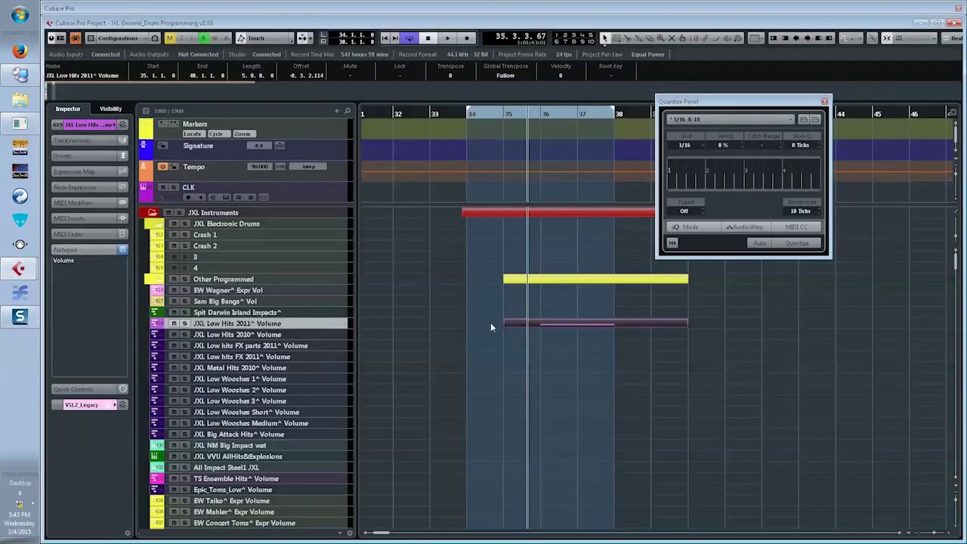
# - Play back the Low Hits part with the arrangement and check its note in the Key Editor before returning to the project window
pyautogui.click(470, 312)
pyautogui.moveTo(457, 306); pyautogui.dragTo(552, 360)
pyautogui.press('space')
pyautogui.press('Return')
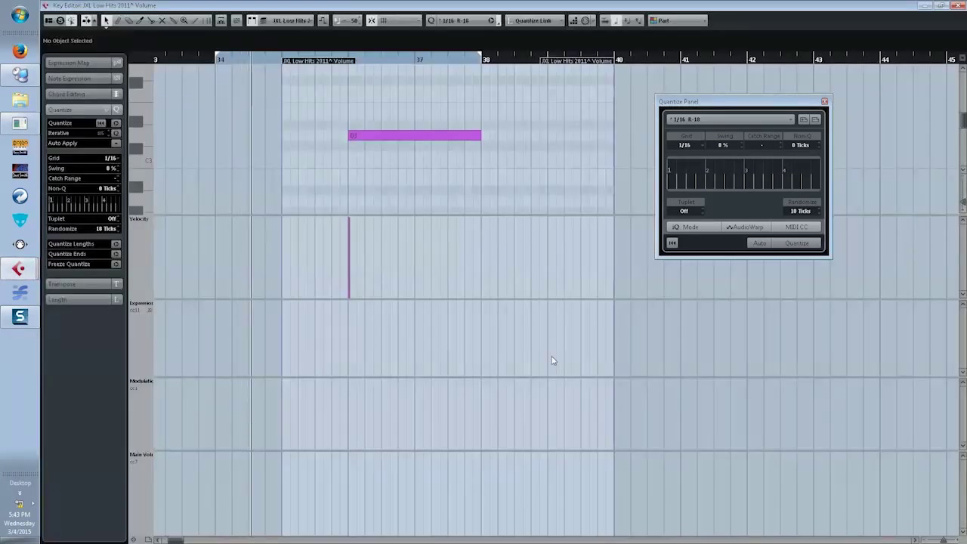
pyautogui.press('Escape')
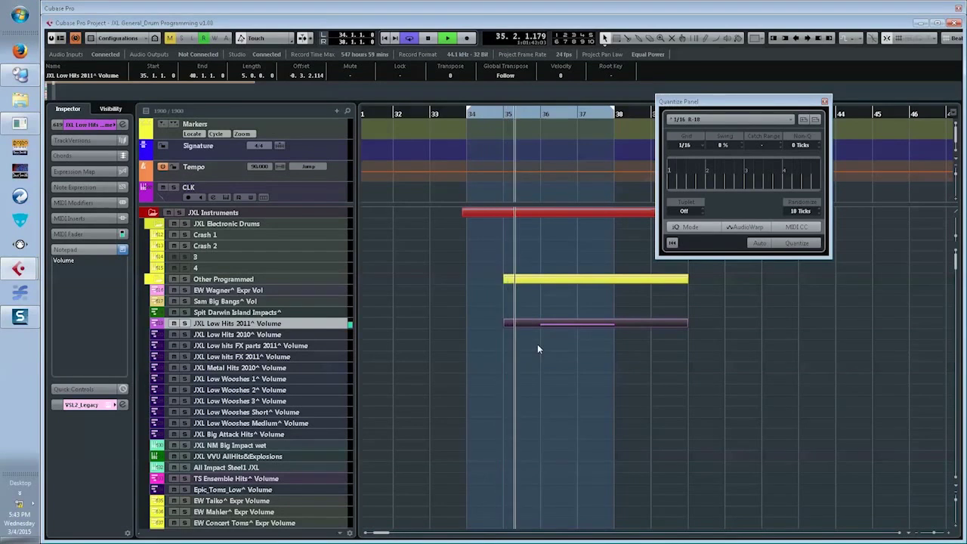